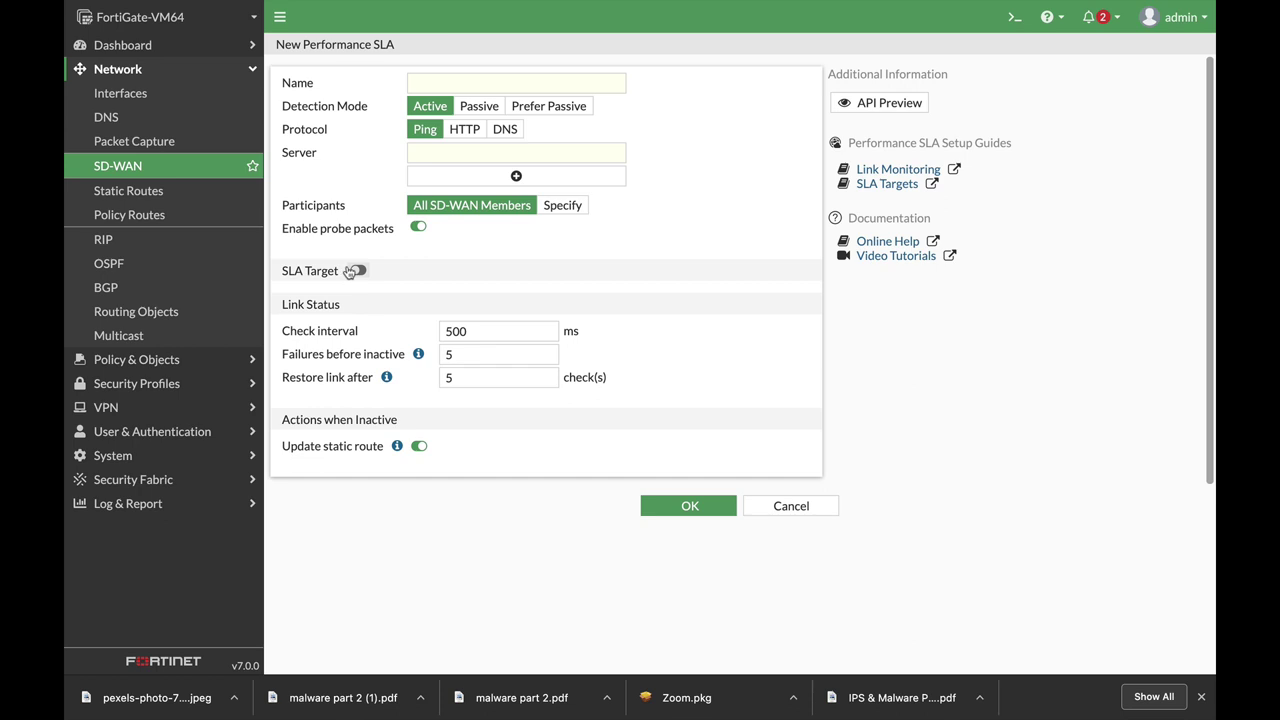
# - Toggle the New Performance SLA detection mode between Active and Passive, leaving it on Passive
pyautogui.click(479, 106)
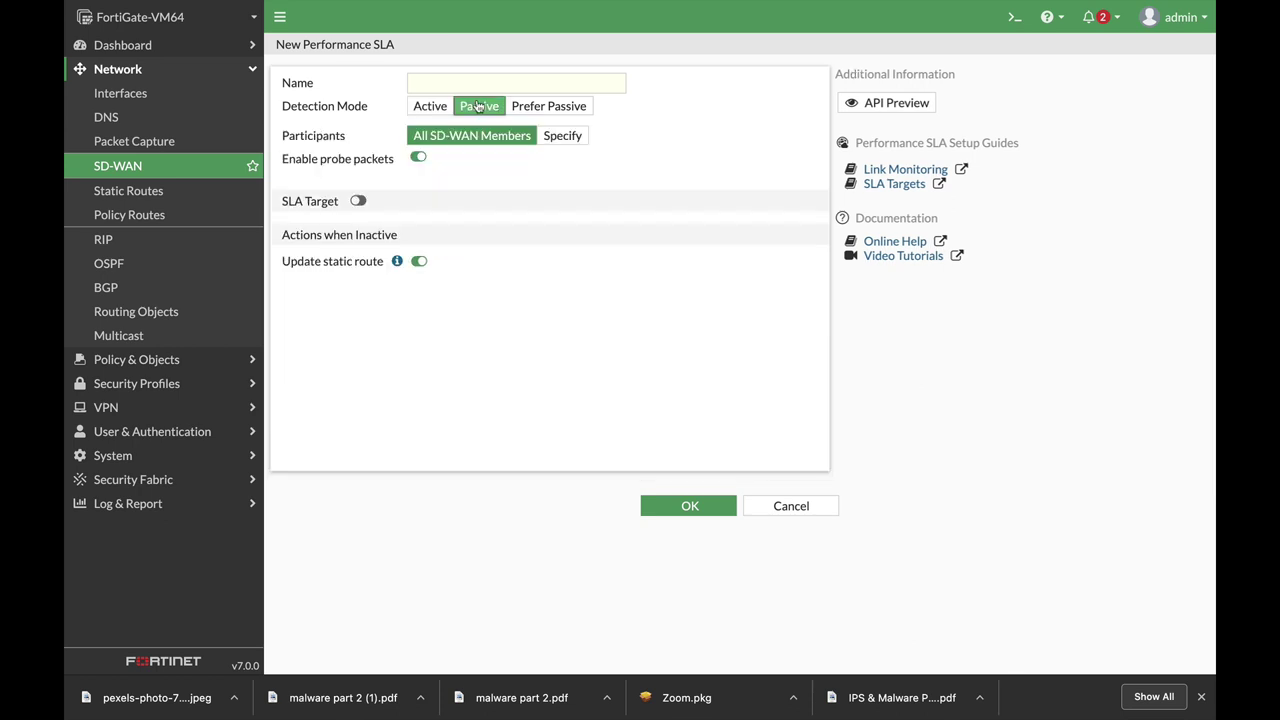
pyautogui.click(431, 110)
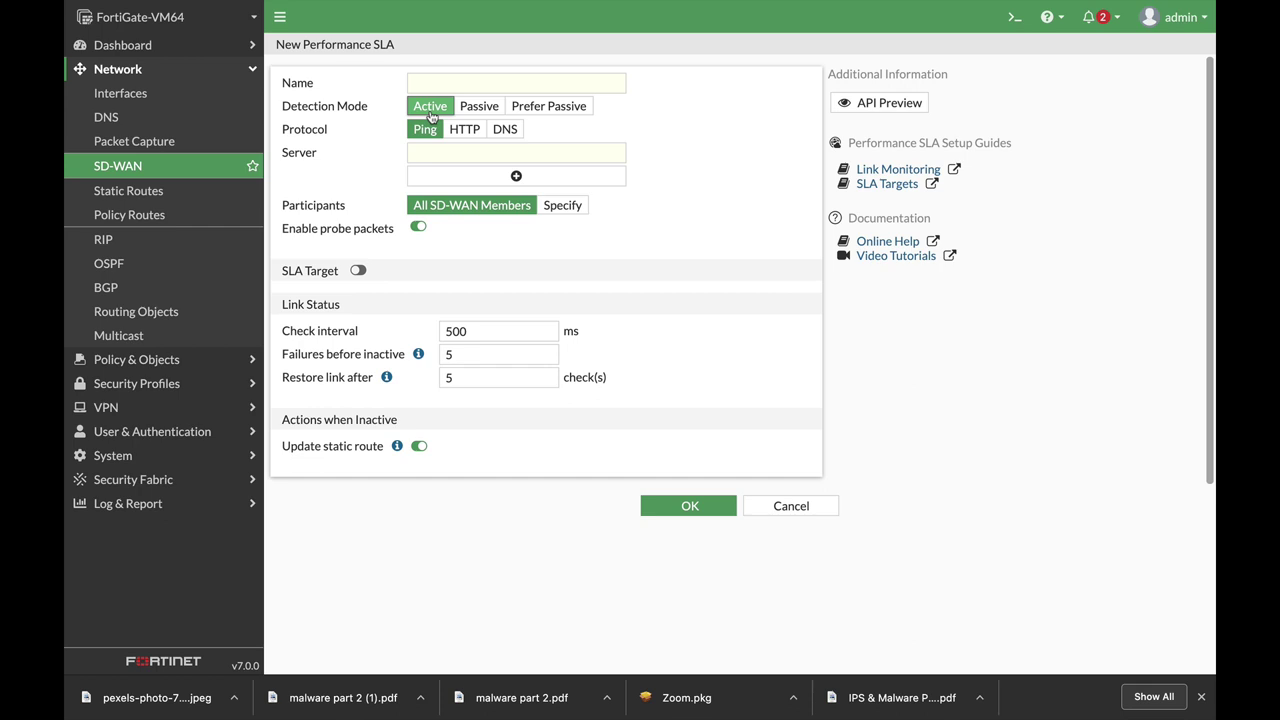
pyautogui.click(465, 153)
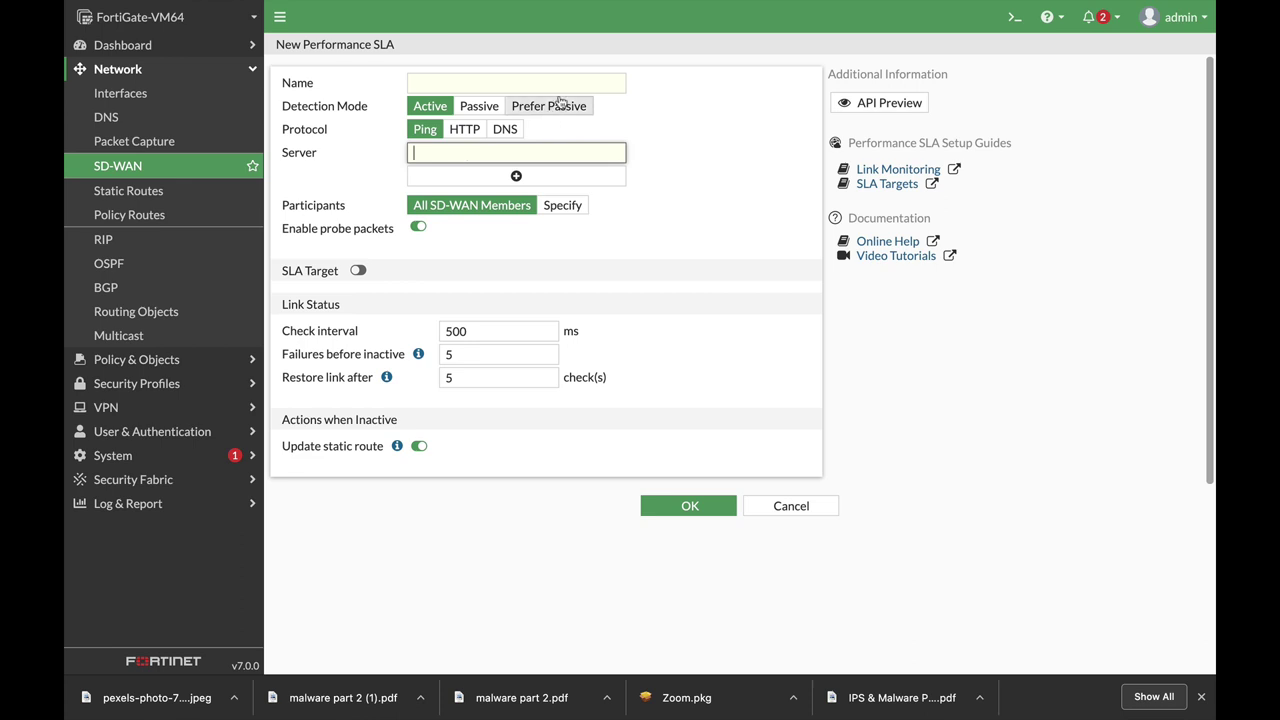
pyautogui.click(480, 112)
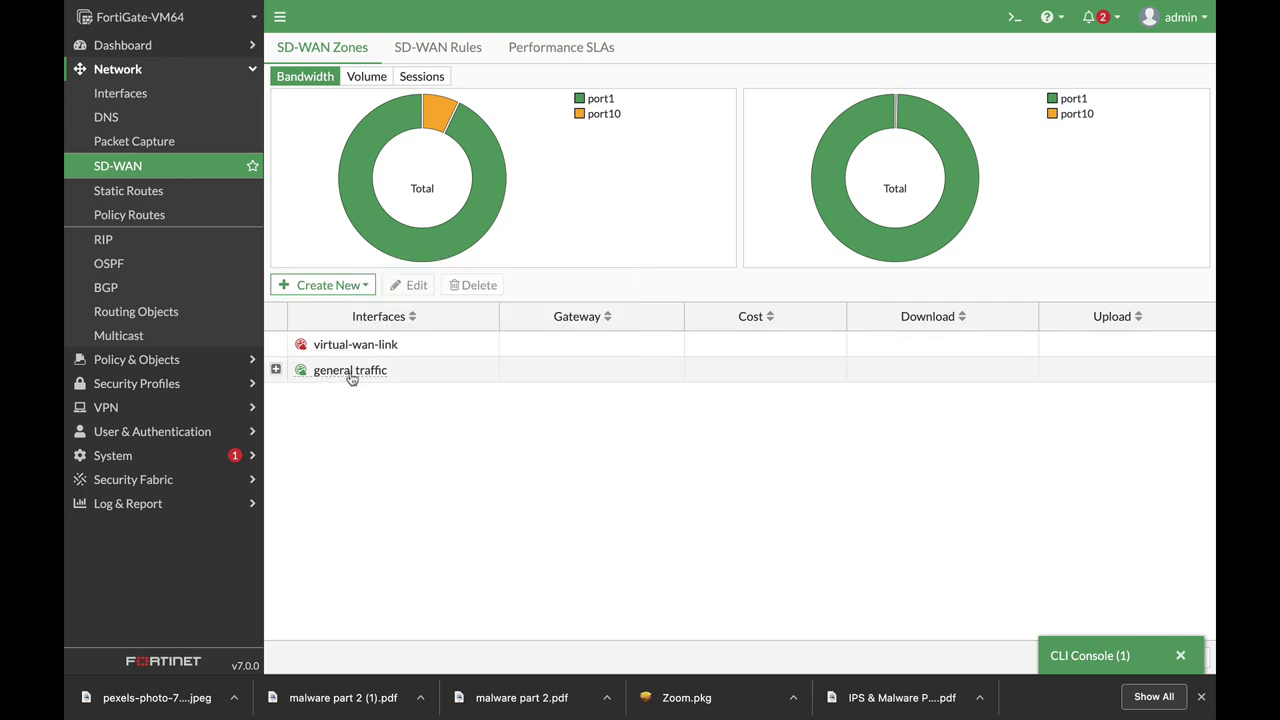
# - Expand the general traffic zone, inspect its WAN1 (port1) and WAN2 (port10) members, and open the CLI console
pyautogui.click(276, 369)
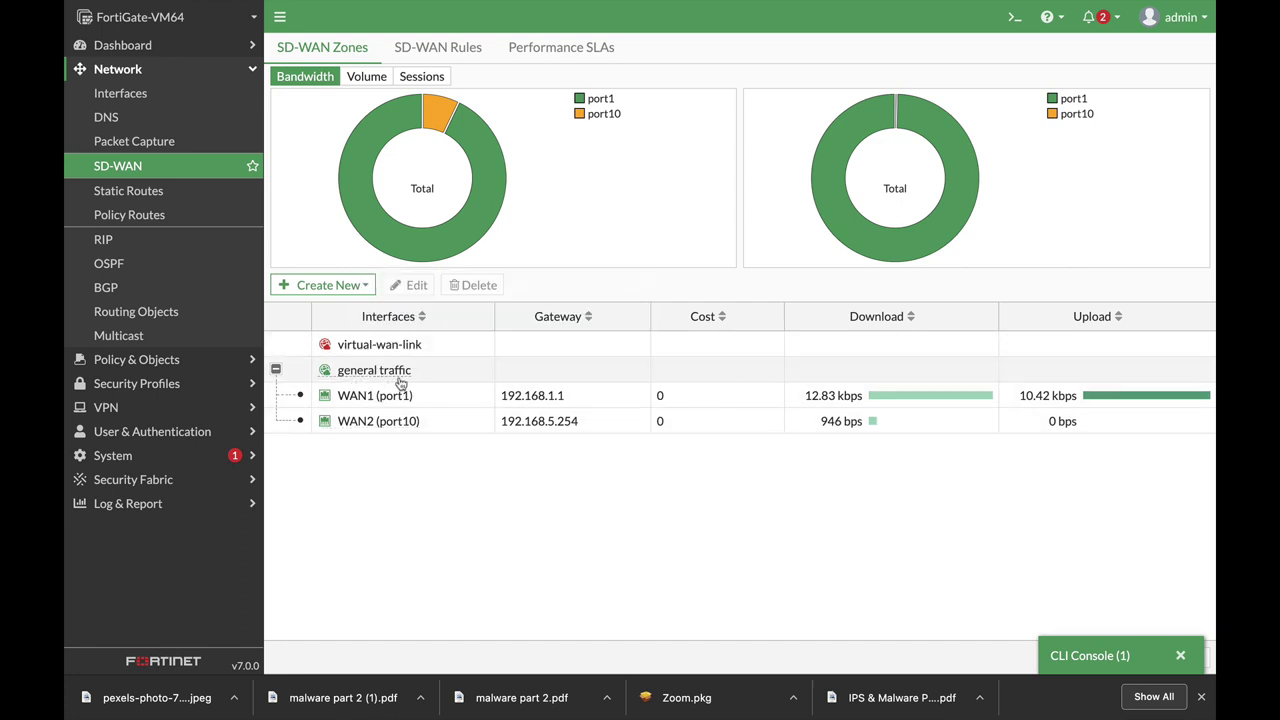
pyautogui.click(372, 395)
pyautogui.click(377, 425)
pyautogui.click(350, 397)
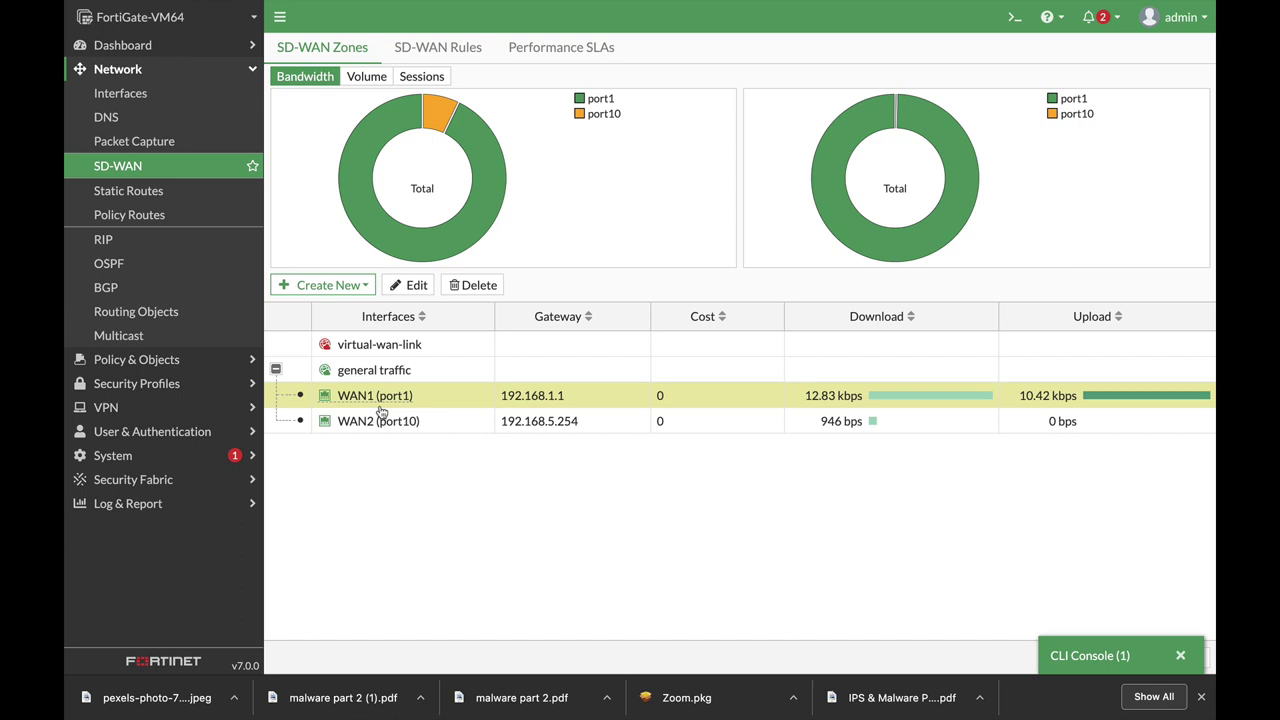
pyautogui.click(372, 419)
pyautogui.click(383, 397)
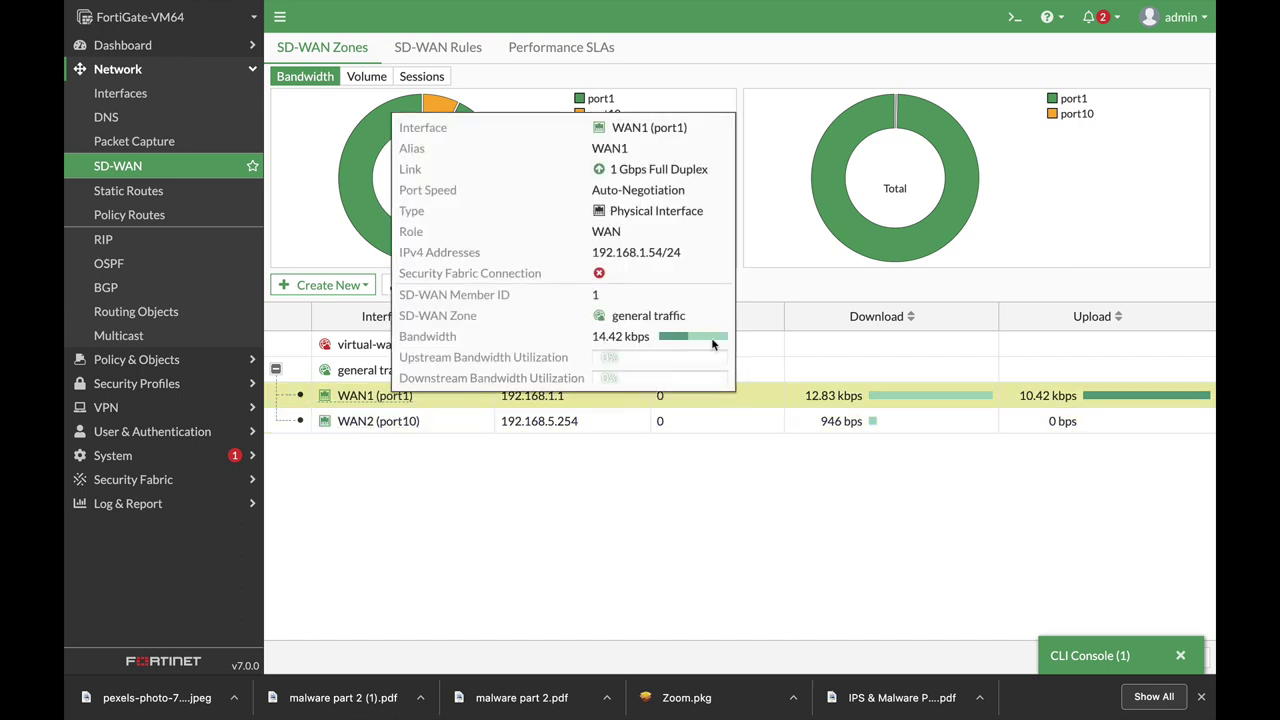
pyautogui.click(1014, 22)
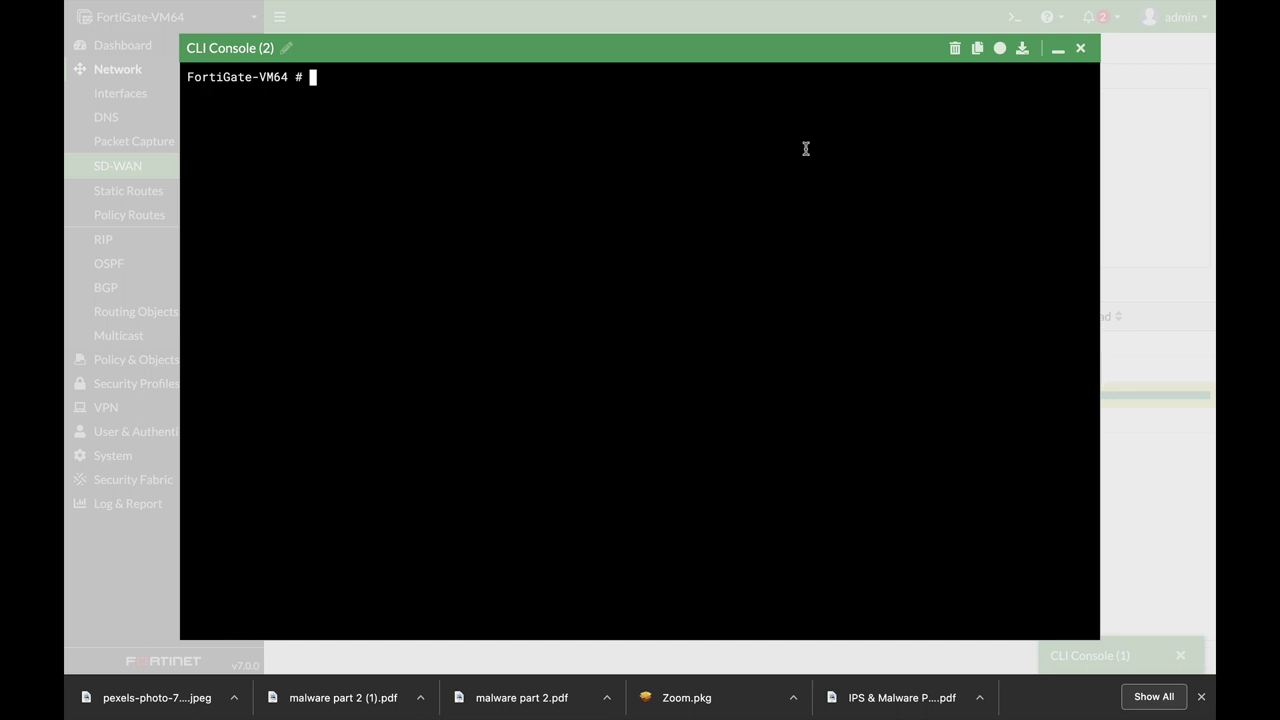
# - Enter the SD-WAN health-check configuration in the CLI and create the 'general' entry
pyautogui.write('com')
pyautogui.press('BackSpace')
pyautogui.press('BackSpace')
pyautogui.write('co')
pyautogui.write('nfig ')
pyautogui.write('system ')
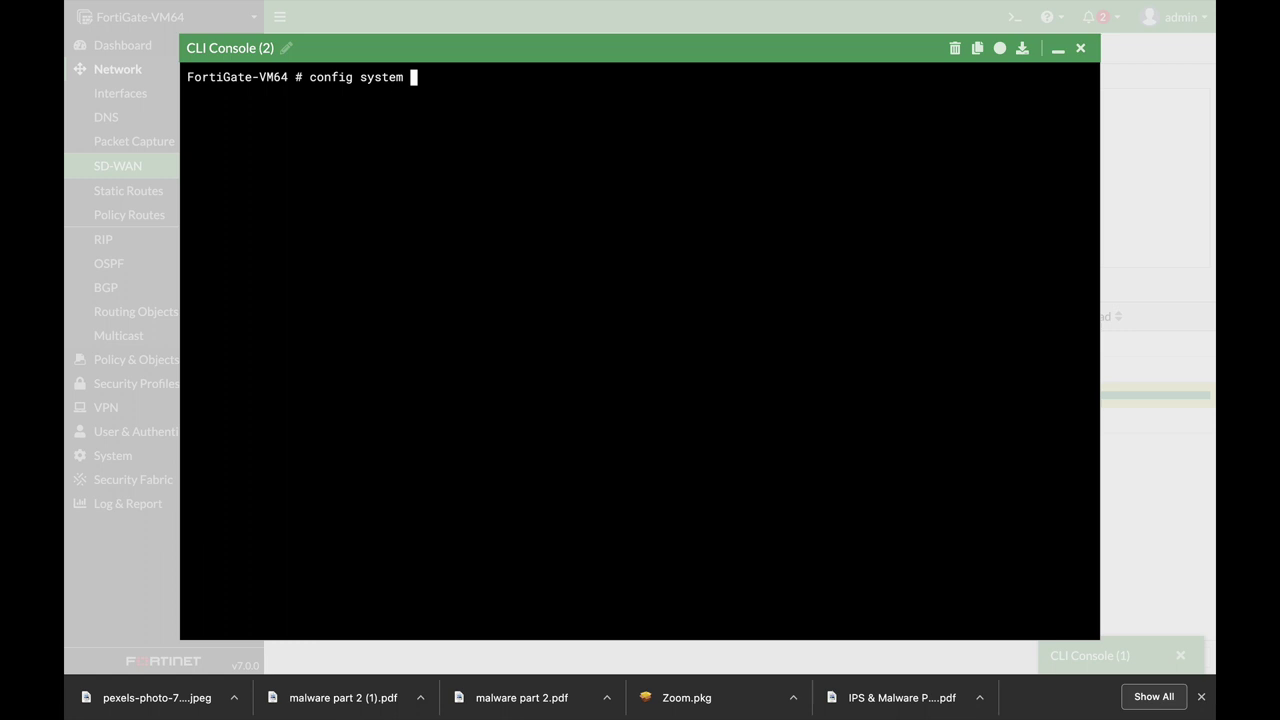
pyautogui.write('sdwan')
pyautogui.press('Return')
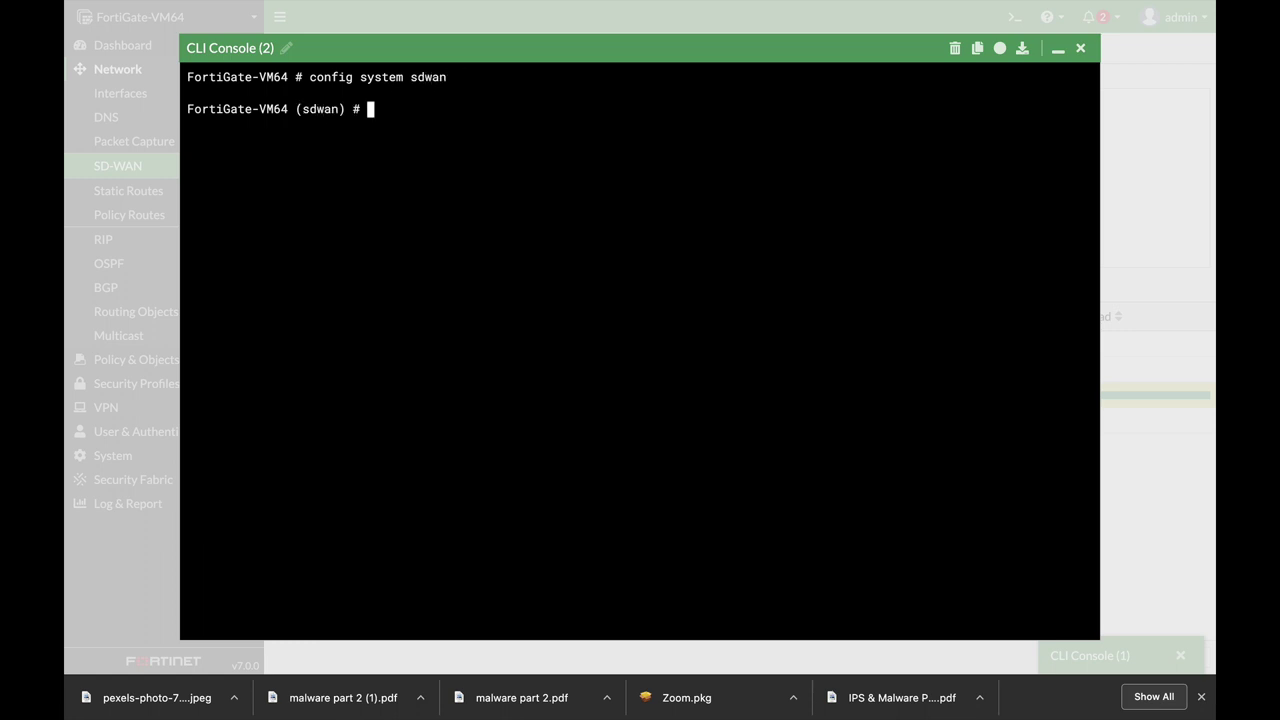
pyautogui.write('config')
pyautogui.press('Tab')
pyautogui.press('Tab')
pyautogui.press('Tab')
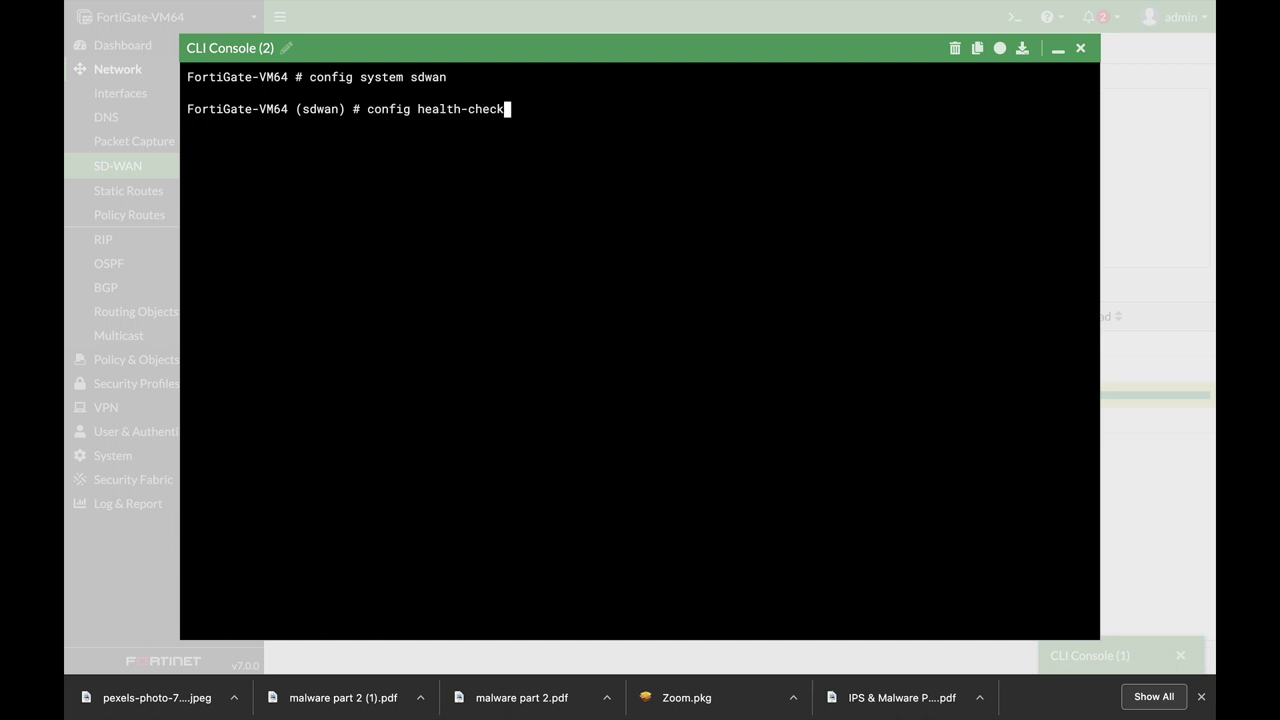
pyautogui.press('Tab')
pyautogui.press('Tab')
pyautogui.press('Tab')
pyautogui.press('Tab')
pyautogui.press('Tab')
pyautogui.press('Tab')
pyautogui.press('Return')
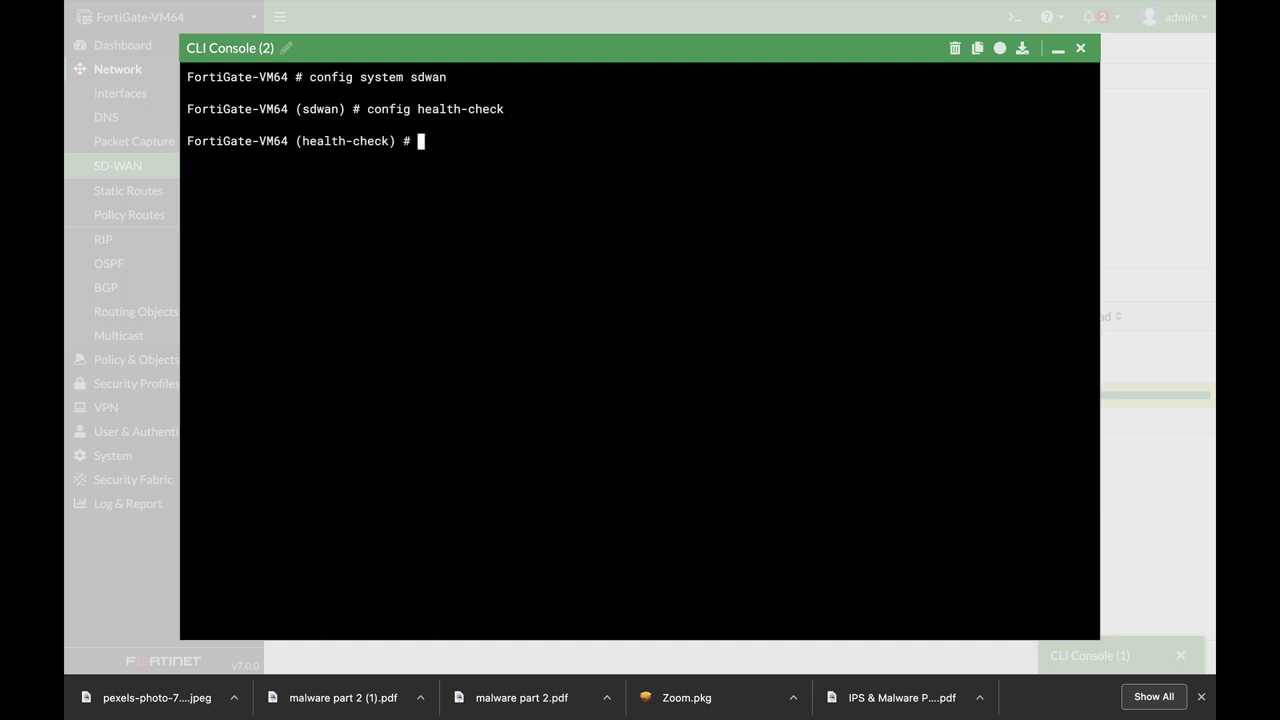
pyautogui.write('edit ')
pyautogui.write('"')
pyautogui.write('genera')
pyautogui.write('l"')
pyautogui.press('Return')
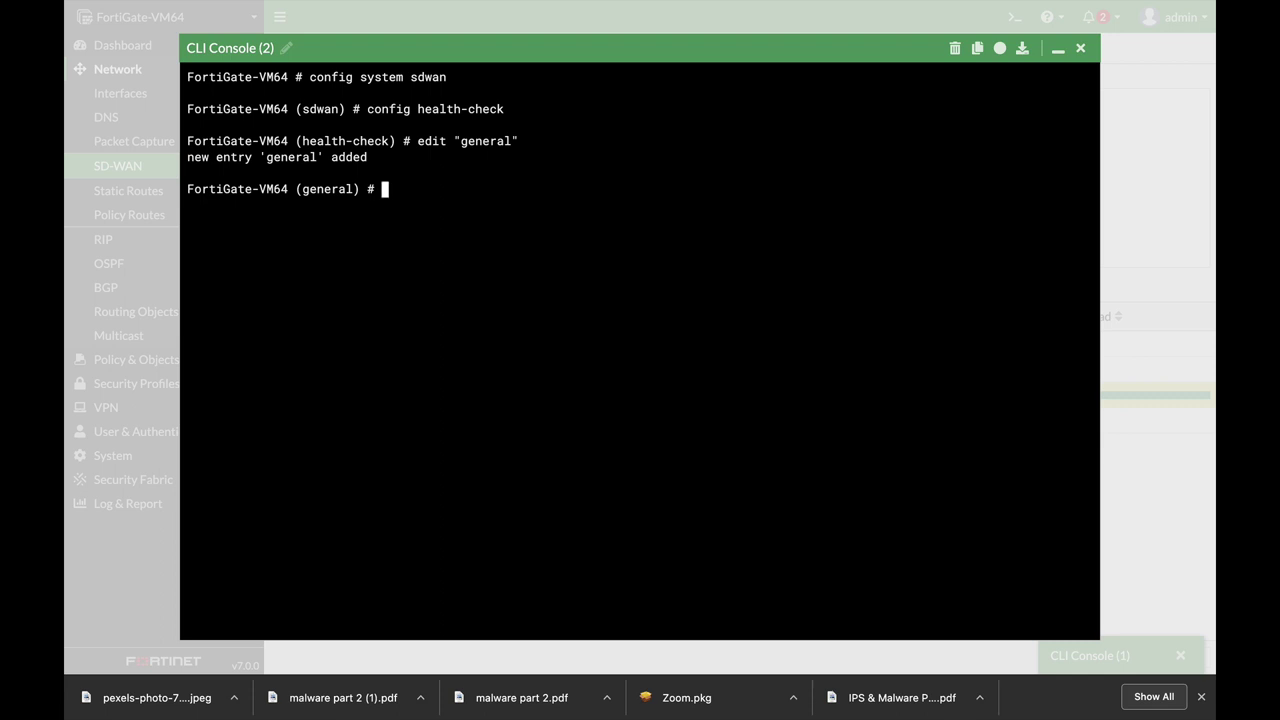
# - Give 'general' passive detect mode and members 1 and 2, then save and exit
pyautogui.write('set de')
pyautogui.press('Tab')
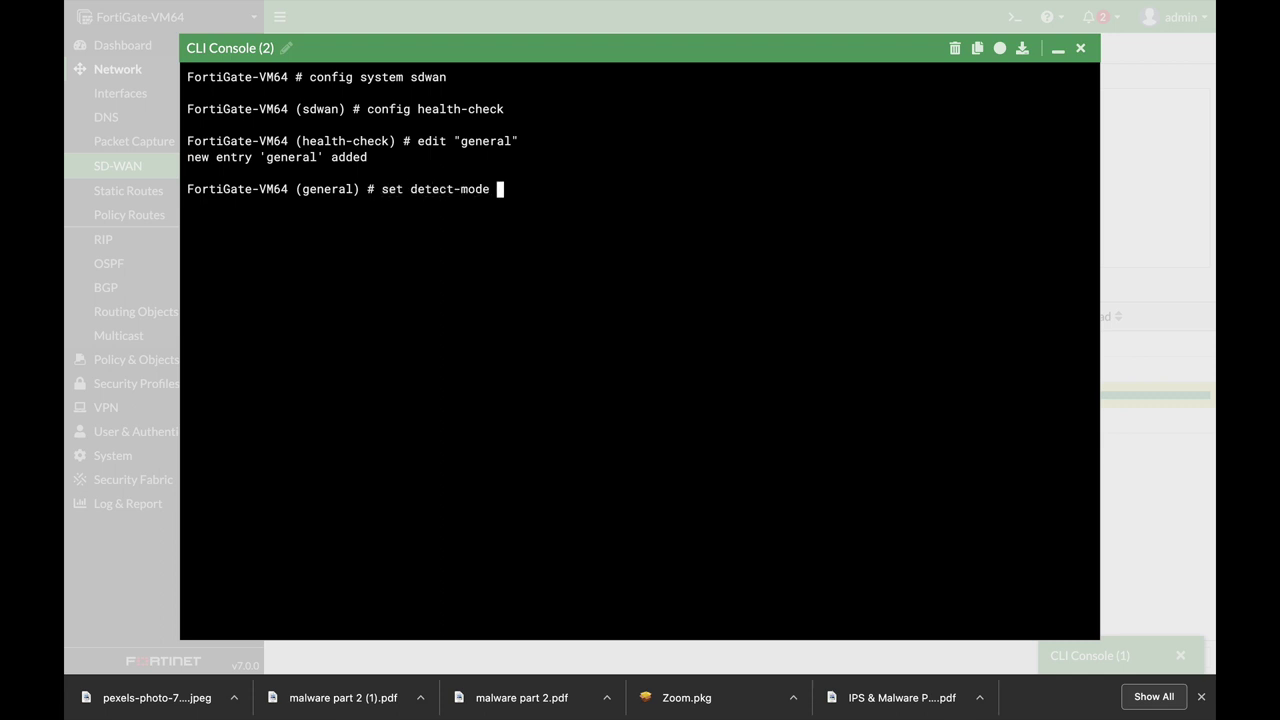
pyautogui.press('Tab')
pyautogui.press('Tab')
pyautogui.press('Return')
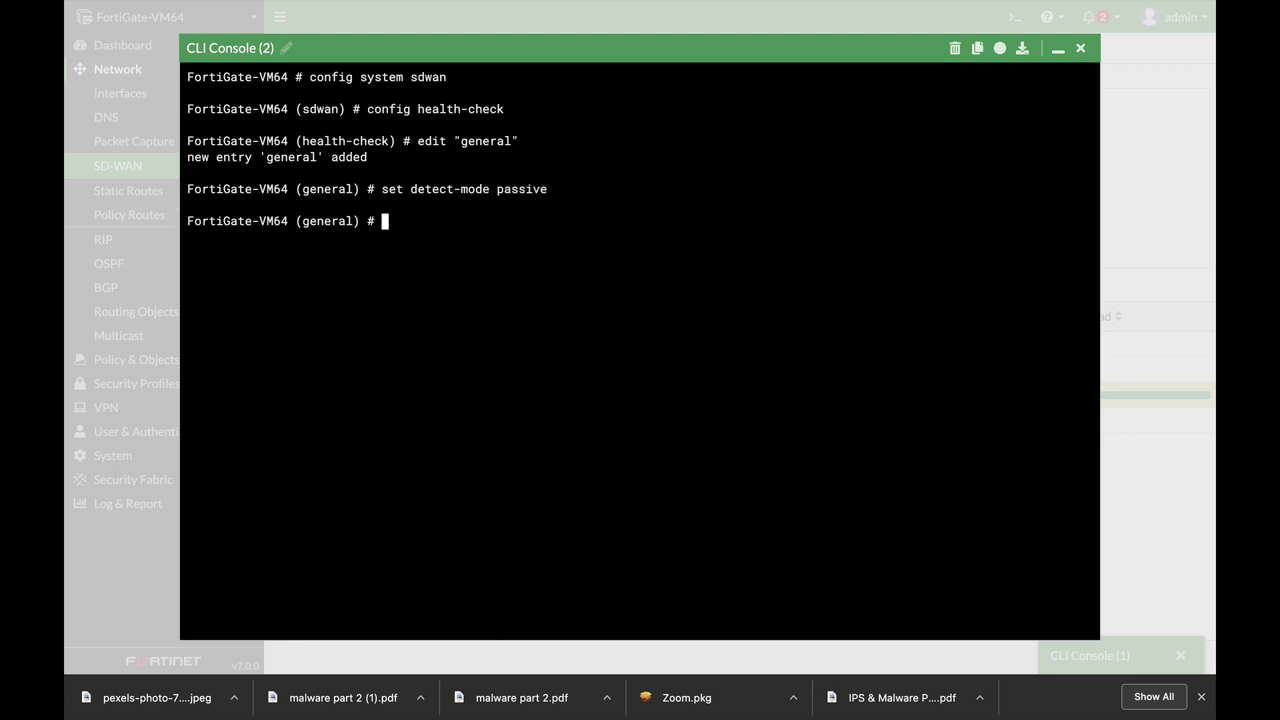
pyautogui.write('set members ')
pyautogui.write('1 2')
pyautogui.press('Return')
pyautogui.write('nex')
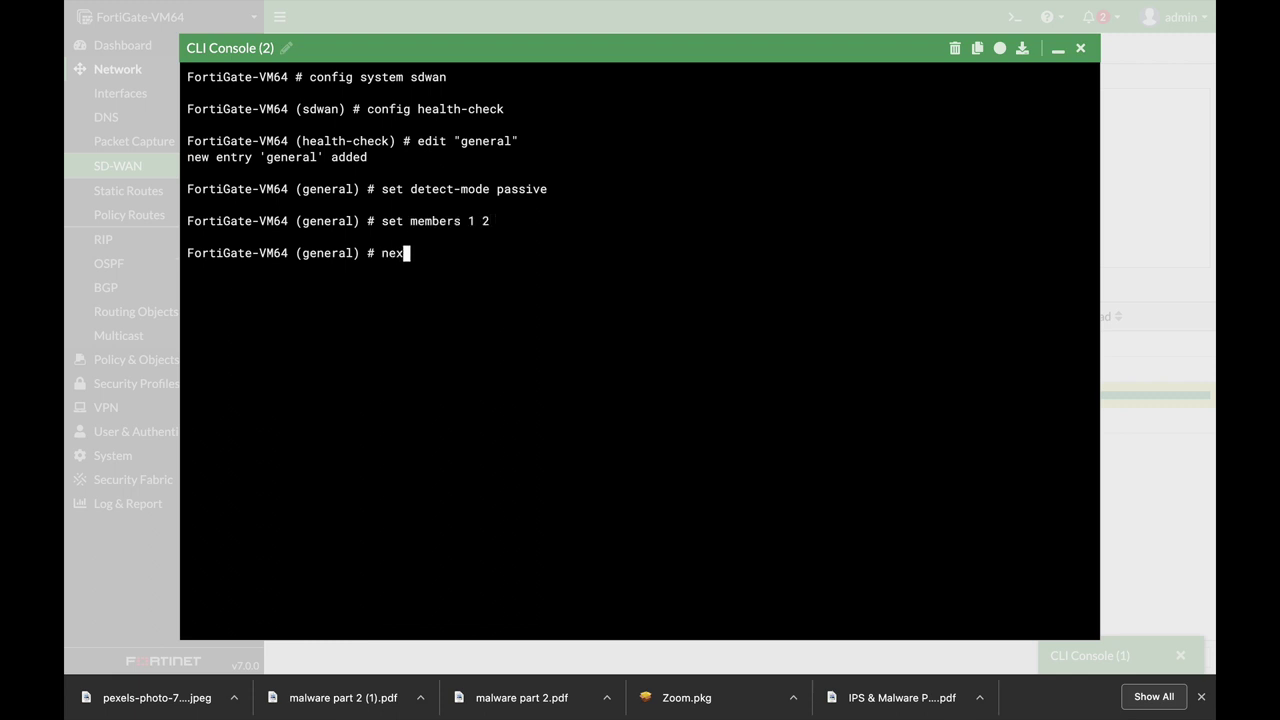
pyautogui.write('t')
pyautogui.press('Return')
pyautogui.write('end')
pyautogui.press('Return')
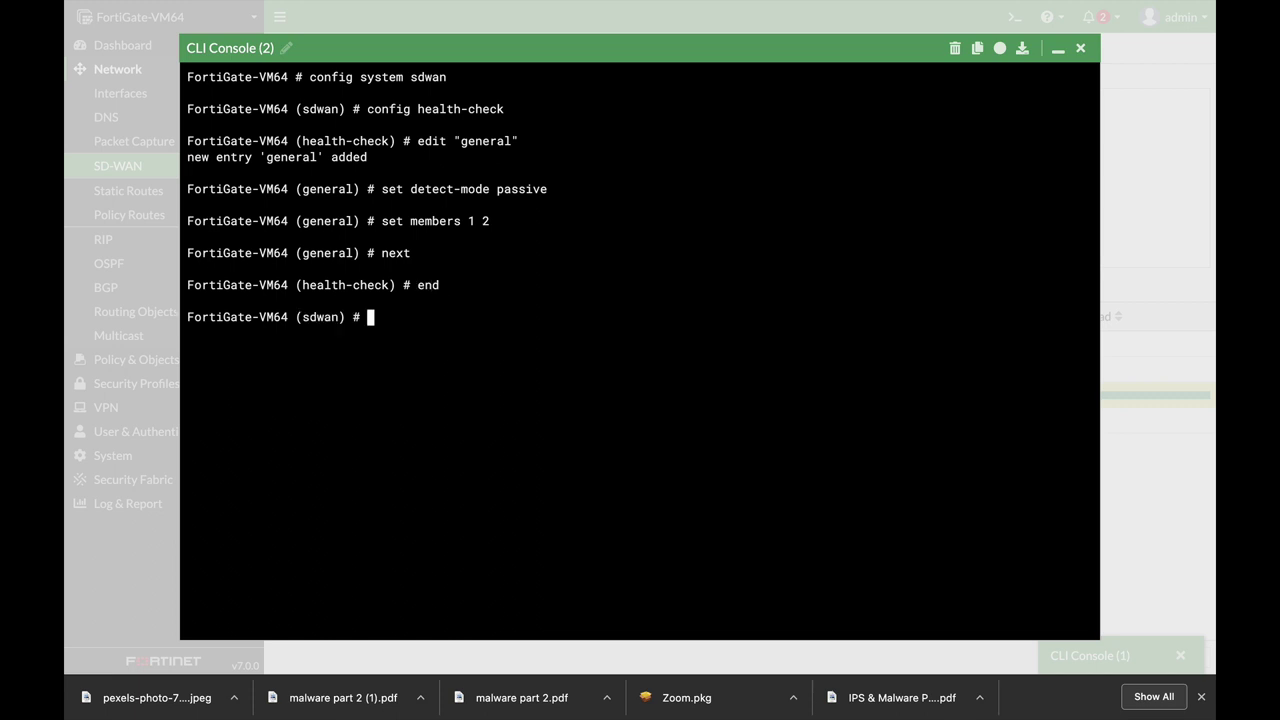
# - Close the console and confirm the 'general' SLA is Passive with WAN1 (port1) and WAN2 (port10)
pyautogui.click(1080, 50)
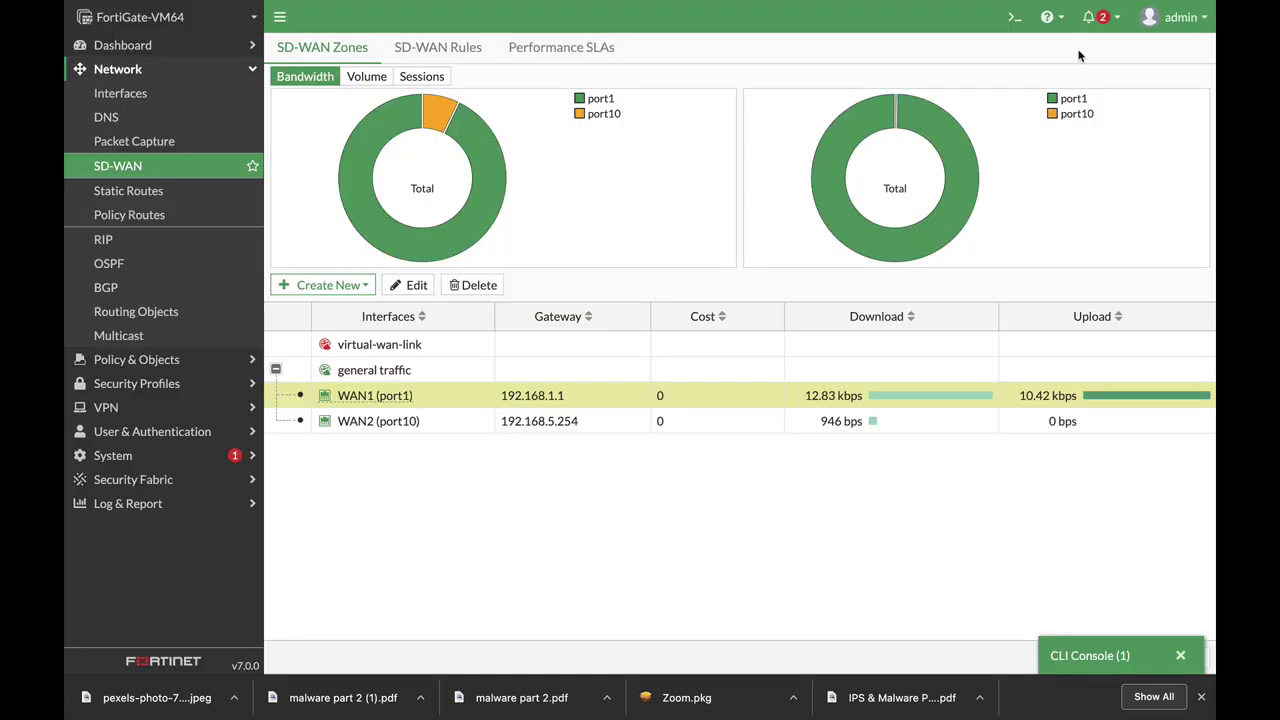
pyautogui.click(533, 56)
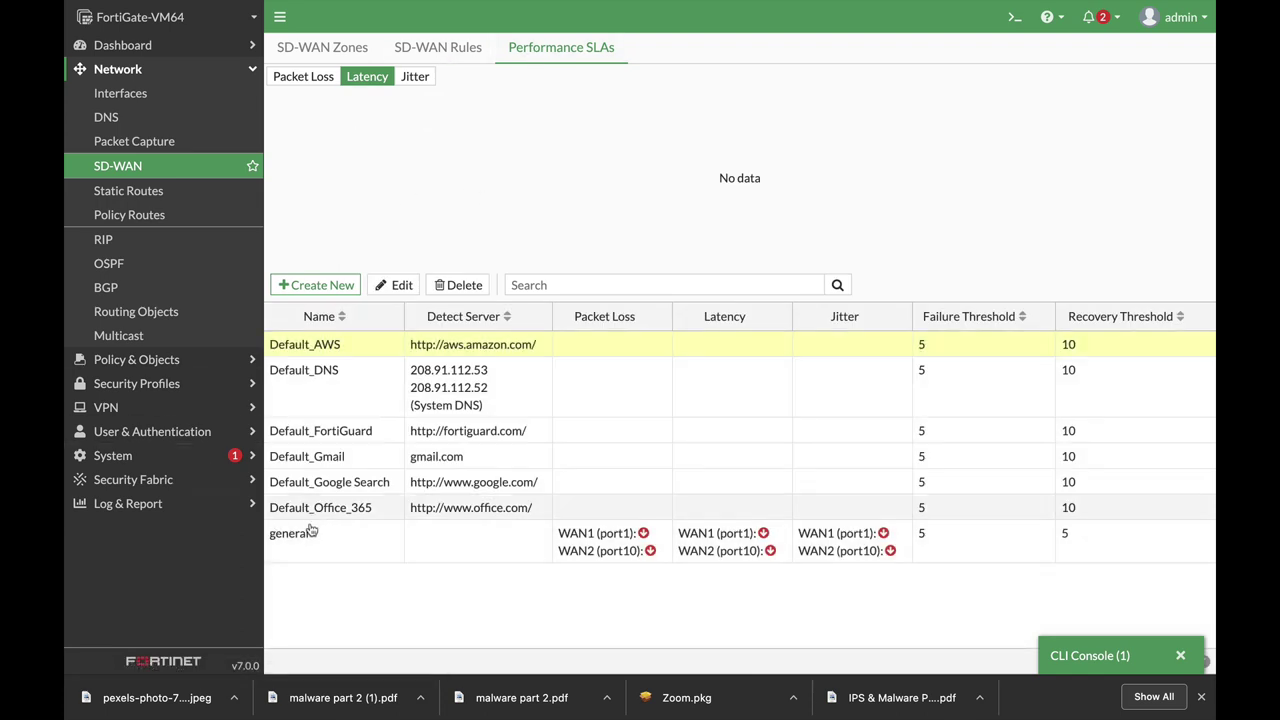
pyautogui.click(293, 545)
pyautogui.click(396, 287)
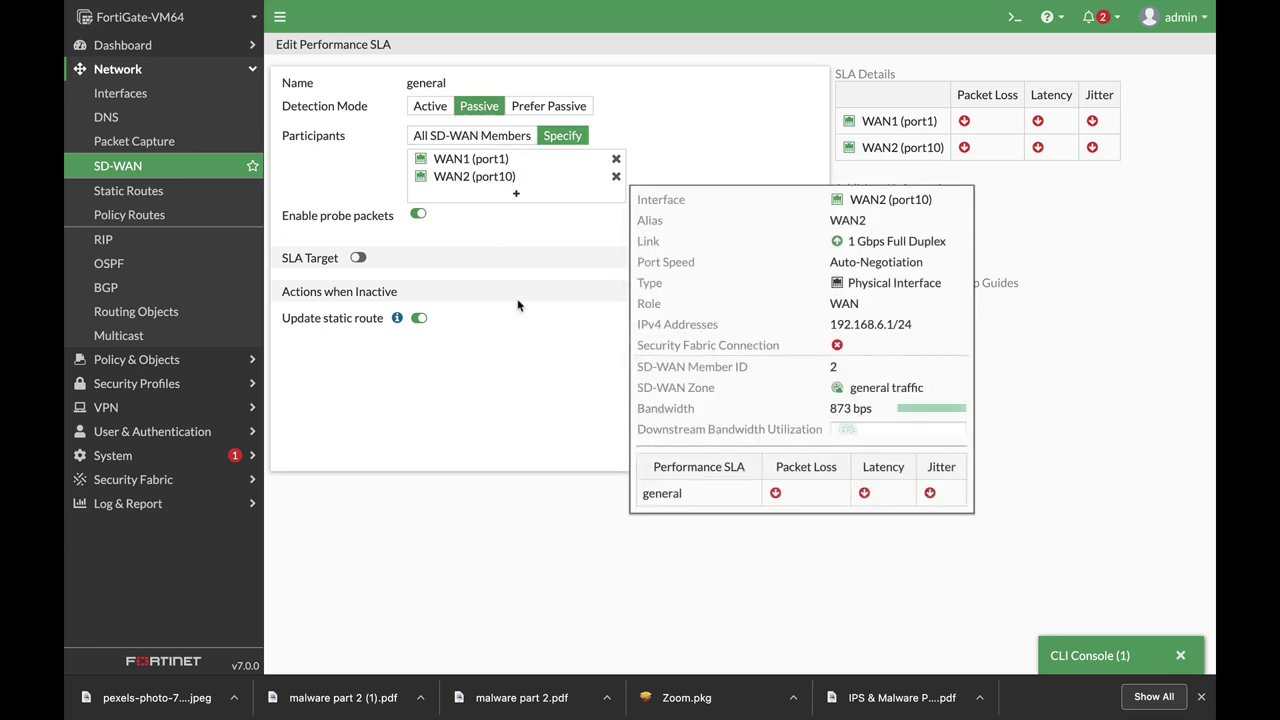
pyautogui.click(688, 501)
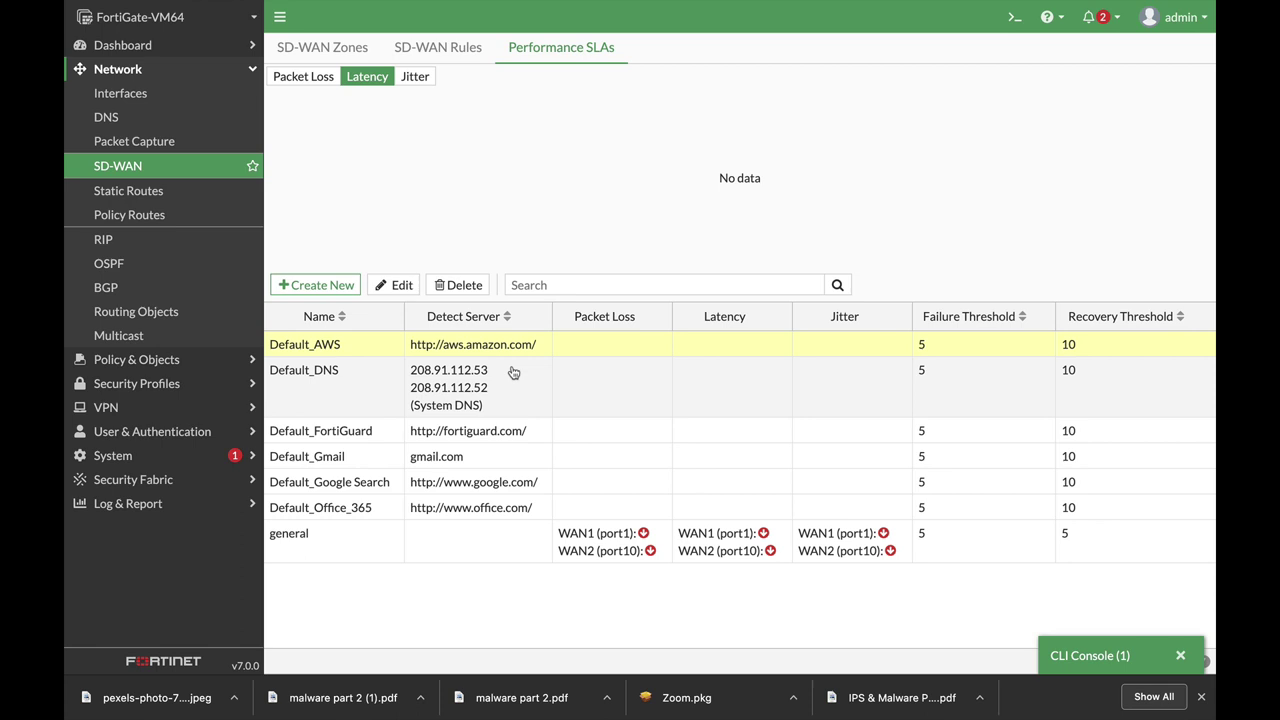
# - Start a new firewall policy named general_traffic from LAN (port2) to the general traffic zone
pyautogui.click(146, 362)
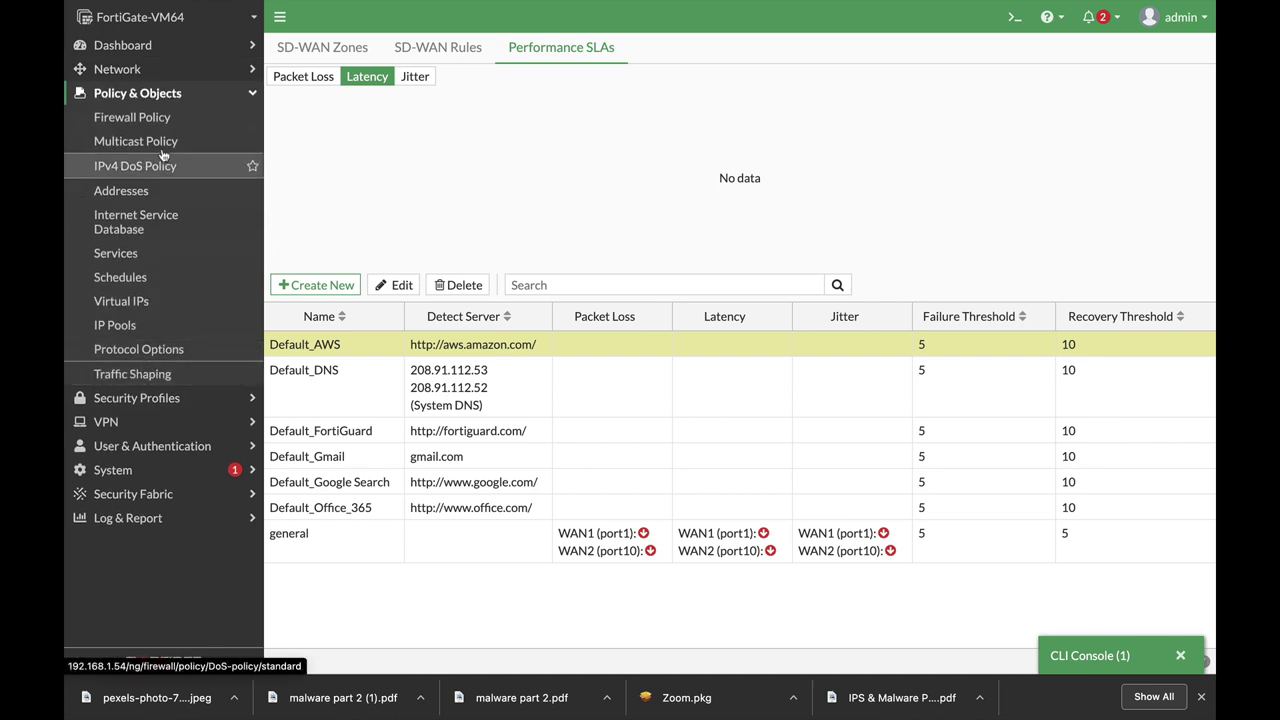
pyautogui.click(150, 120)
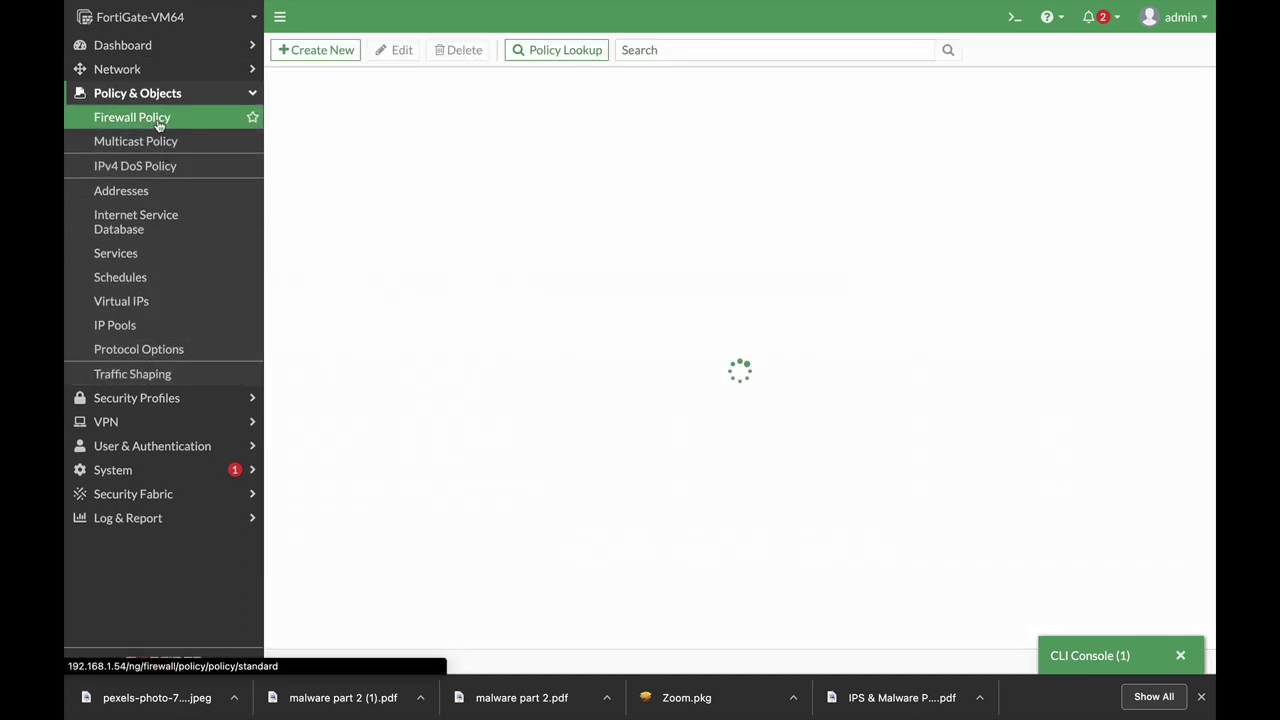
pyautogui.click(320, 50)
pyautogui.click(444, 95)
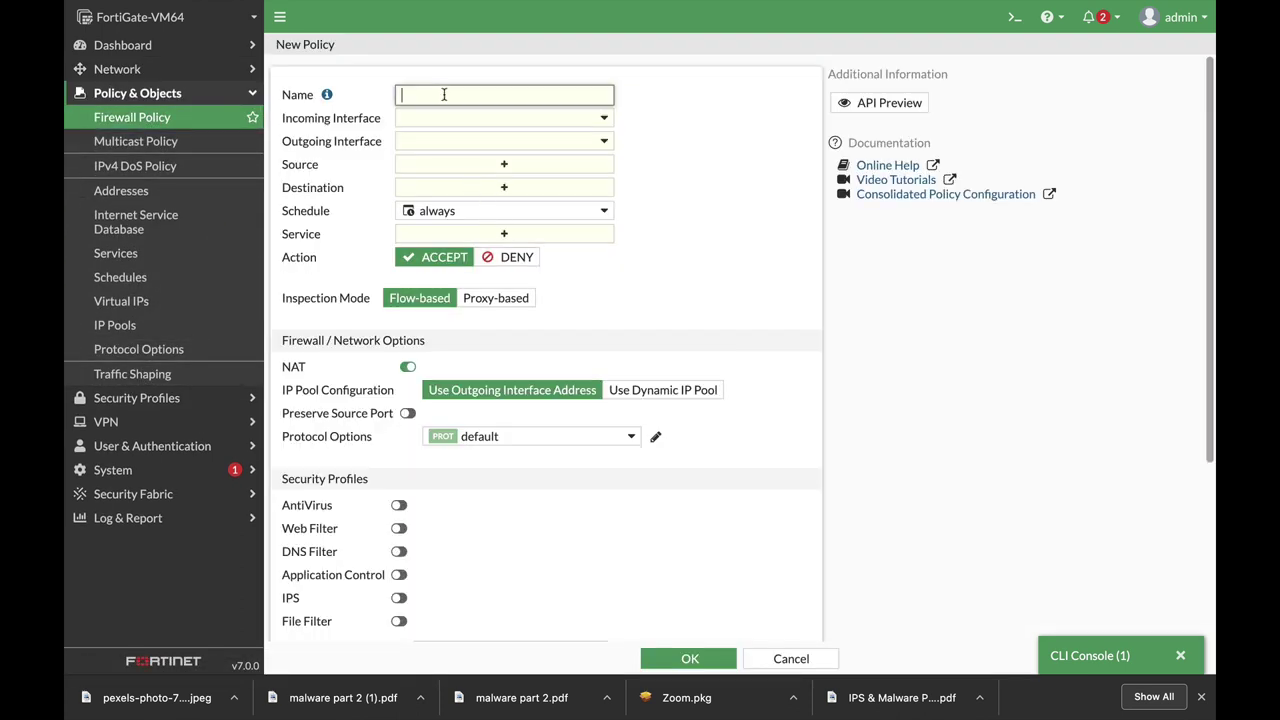
pyautogui.write('general_traffic')
pyautogui.click(472, 118)
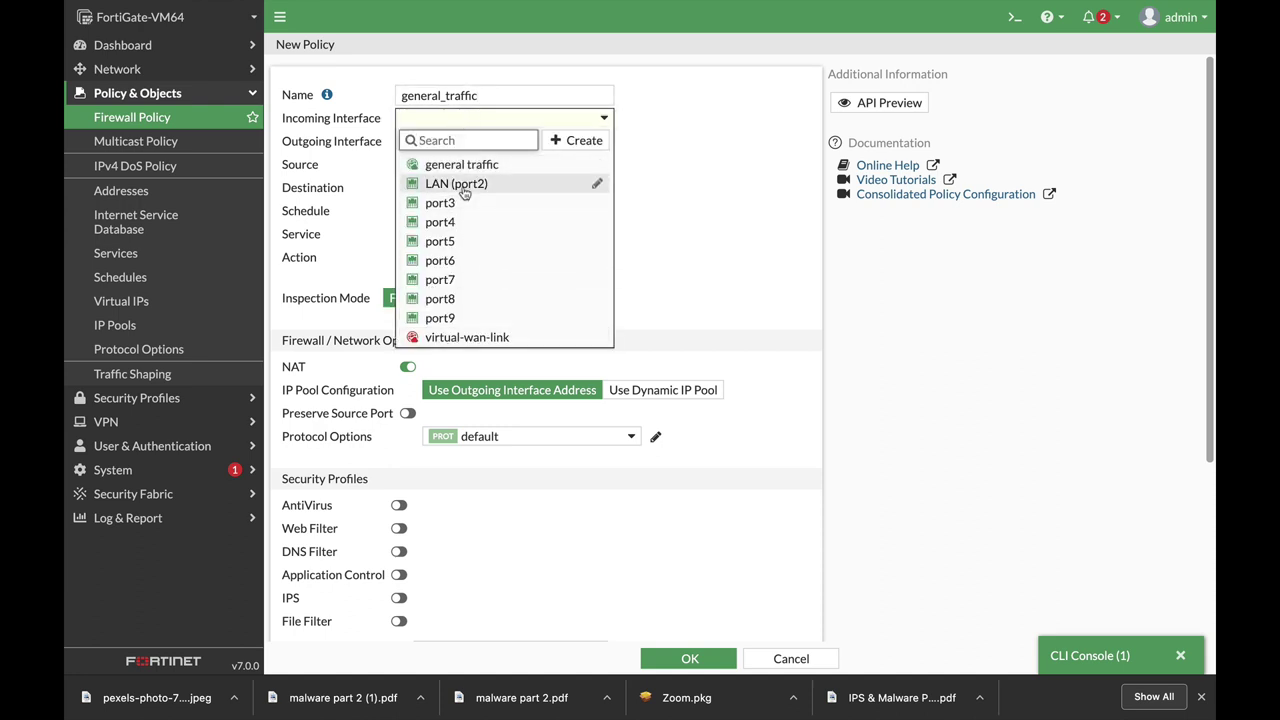
pyautogui.click(462, 186)
pyautogui.click(462, 142)
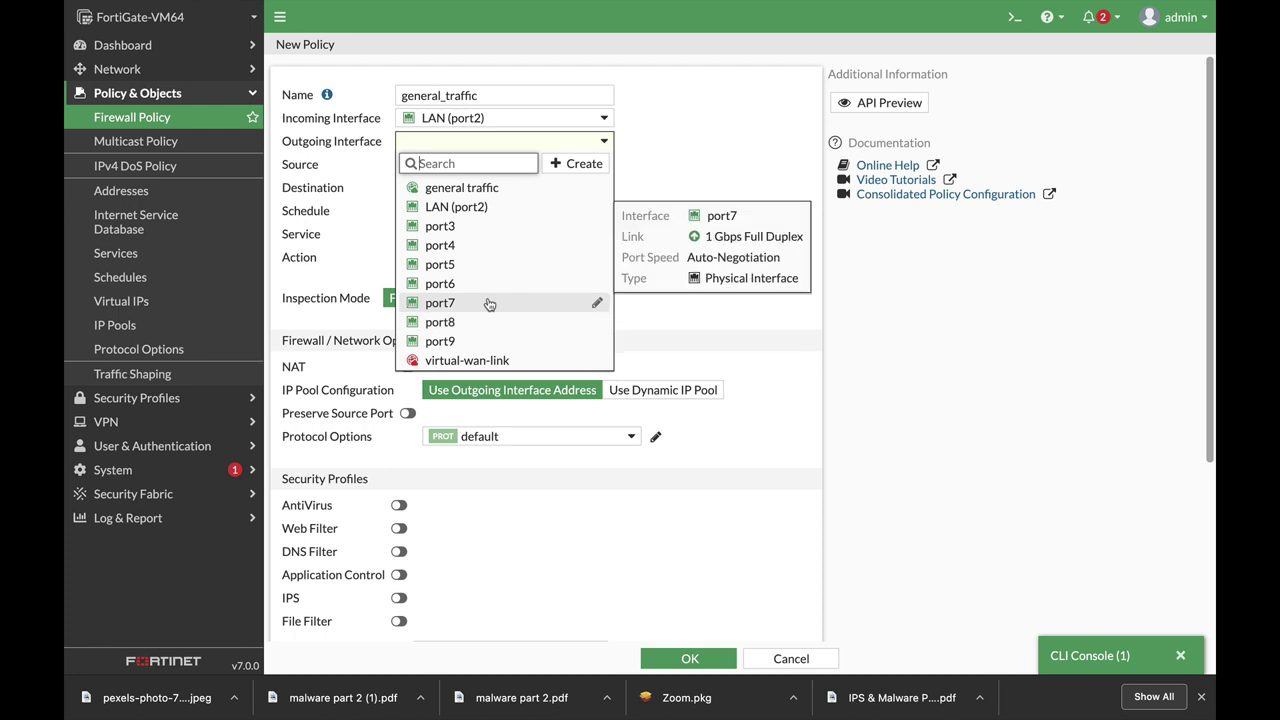
pyautogui.click(476, 188)
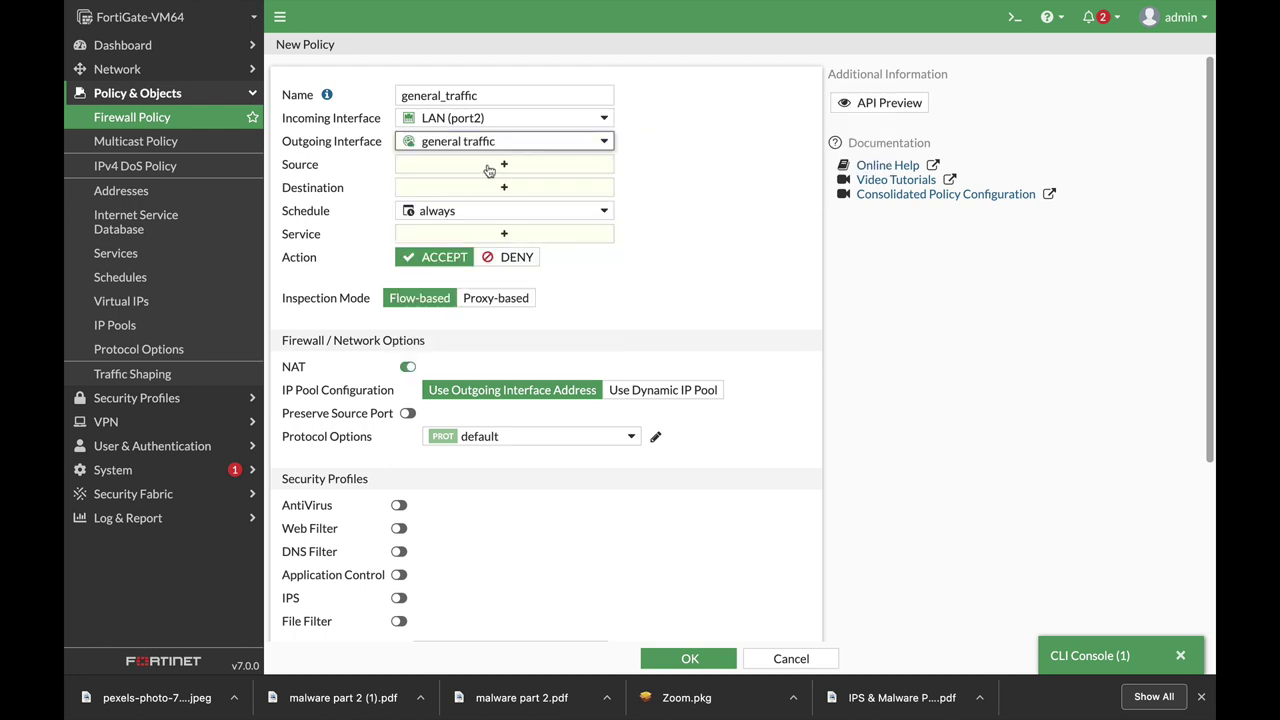
# - Set source and destination to all and service to ALL, then save the policy
pyautogui.click(492, 170)
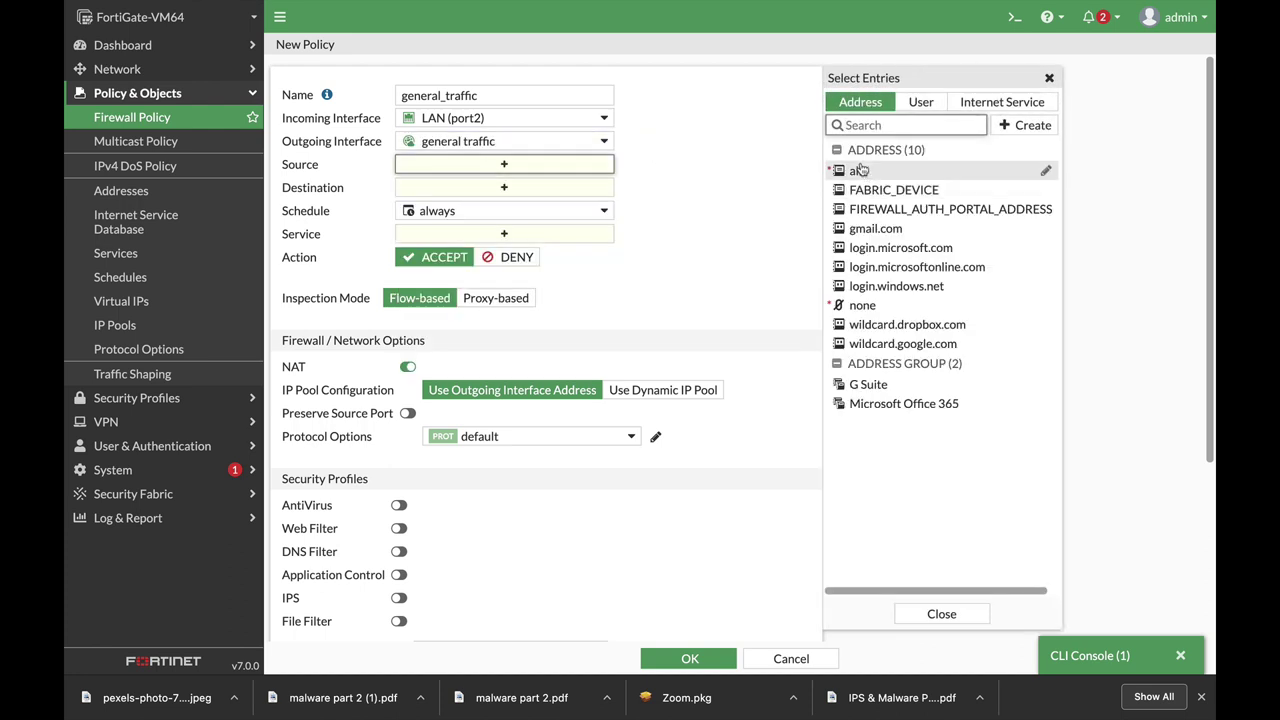
pyautogui.click(858, 171)
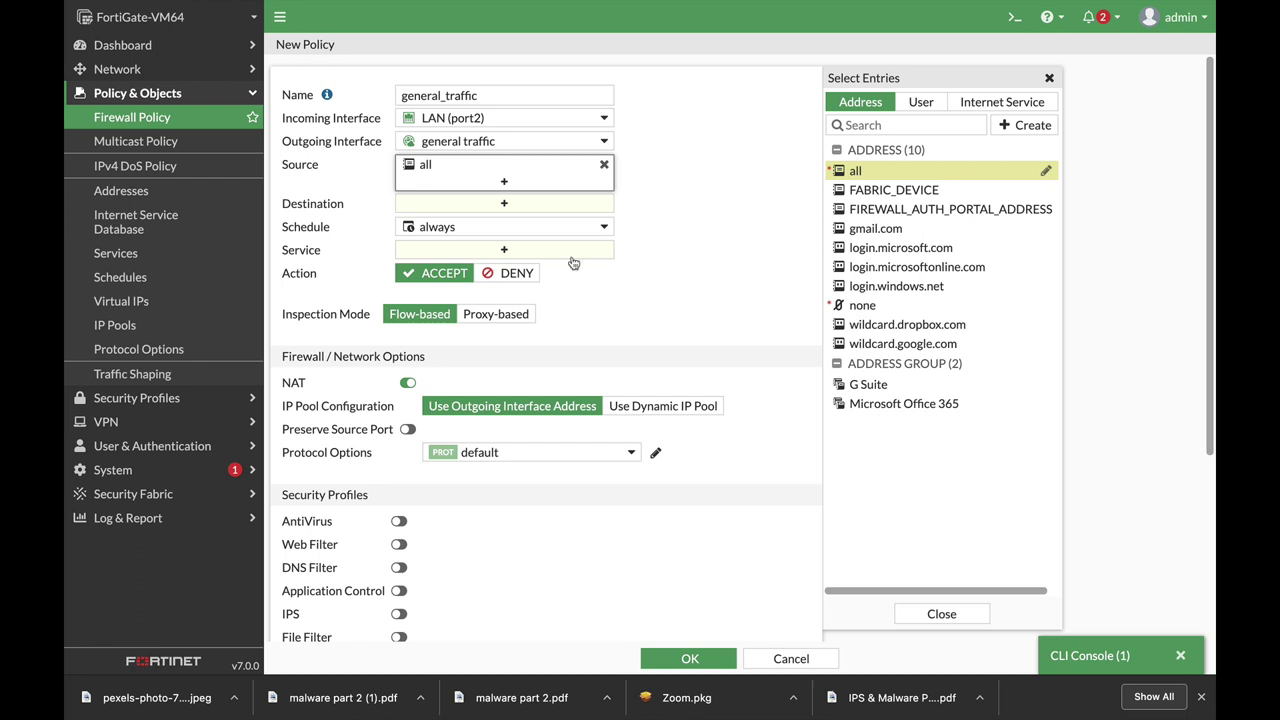
pyautogui.click(527, 205)
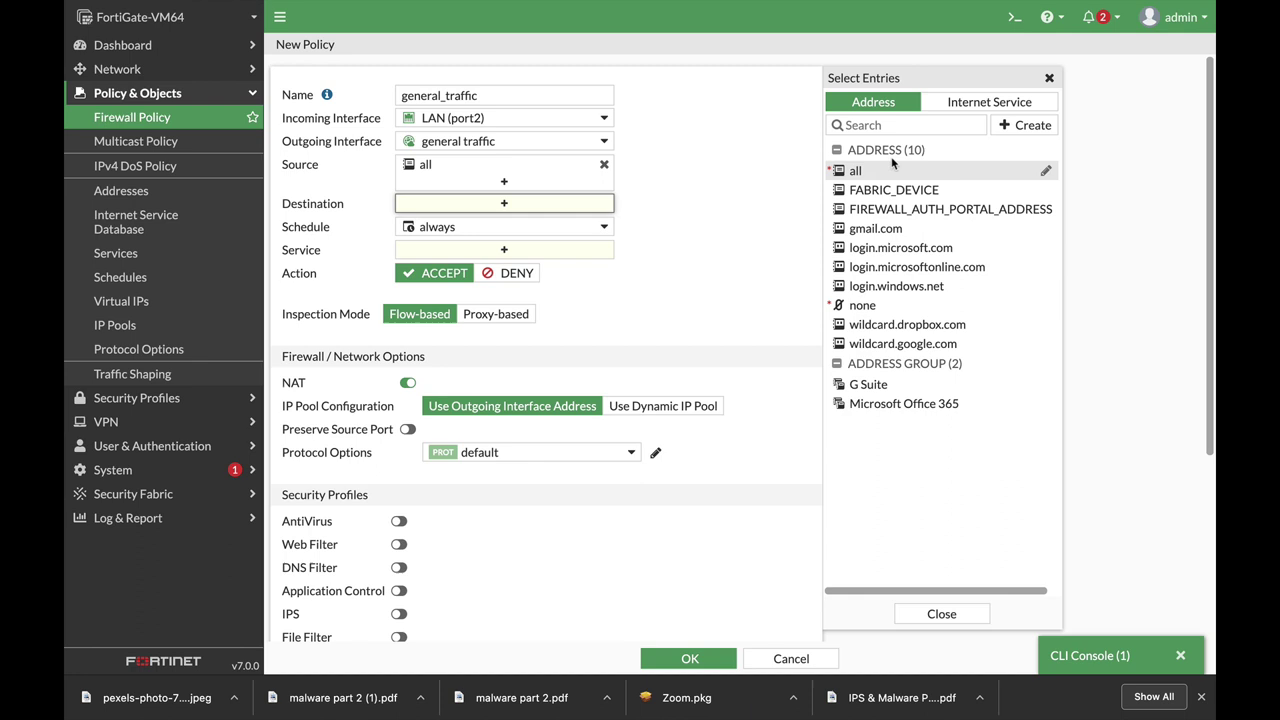
pyautogui.click(870, 178)
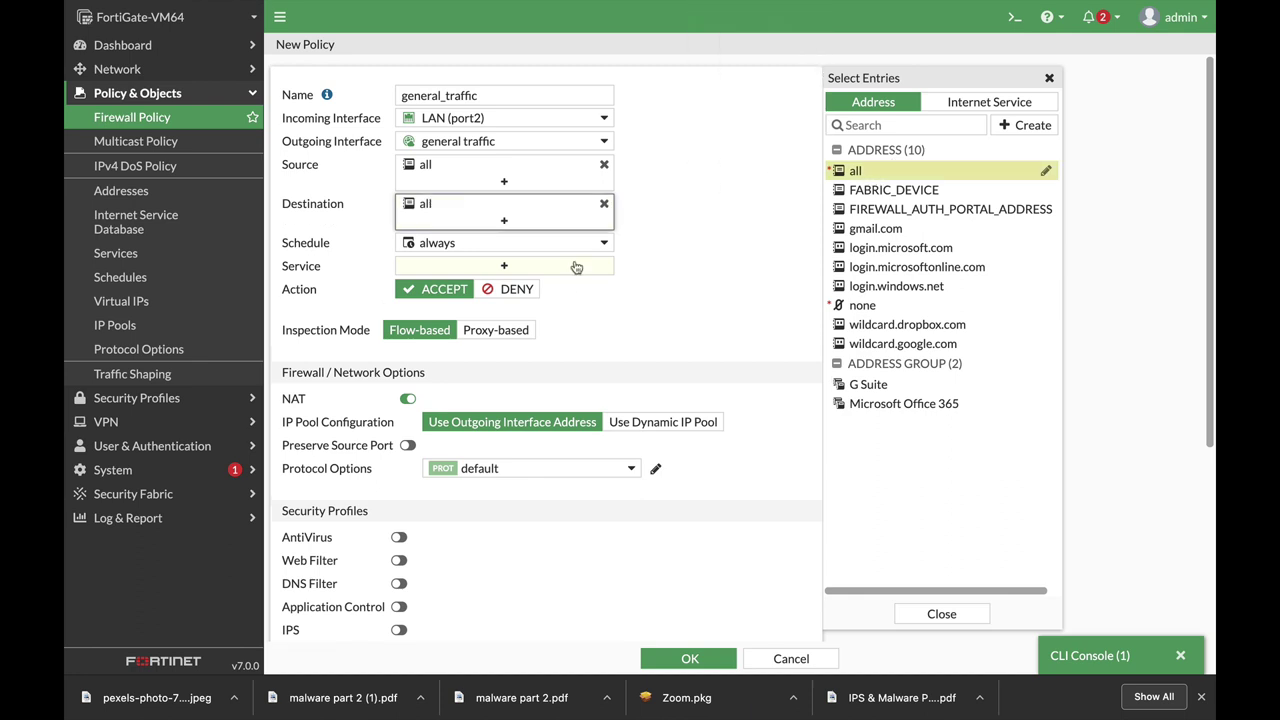
pyautogui.click(519, 270)
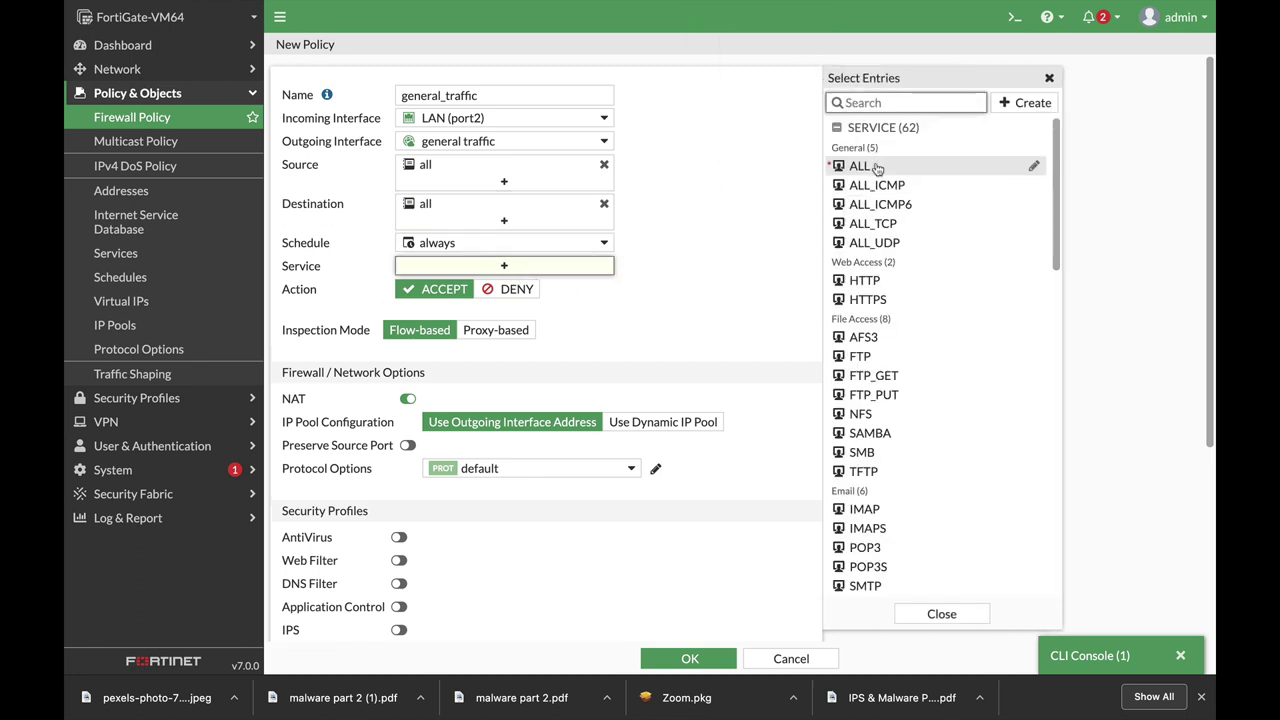
pyautogui.click(870, 166)
pyautogui.scroll(-5, 770, 310)
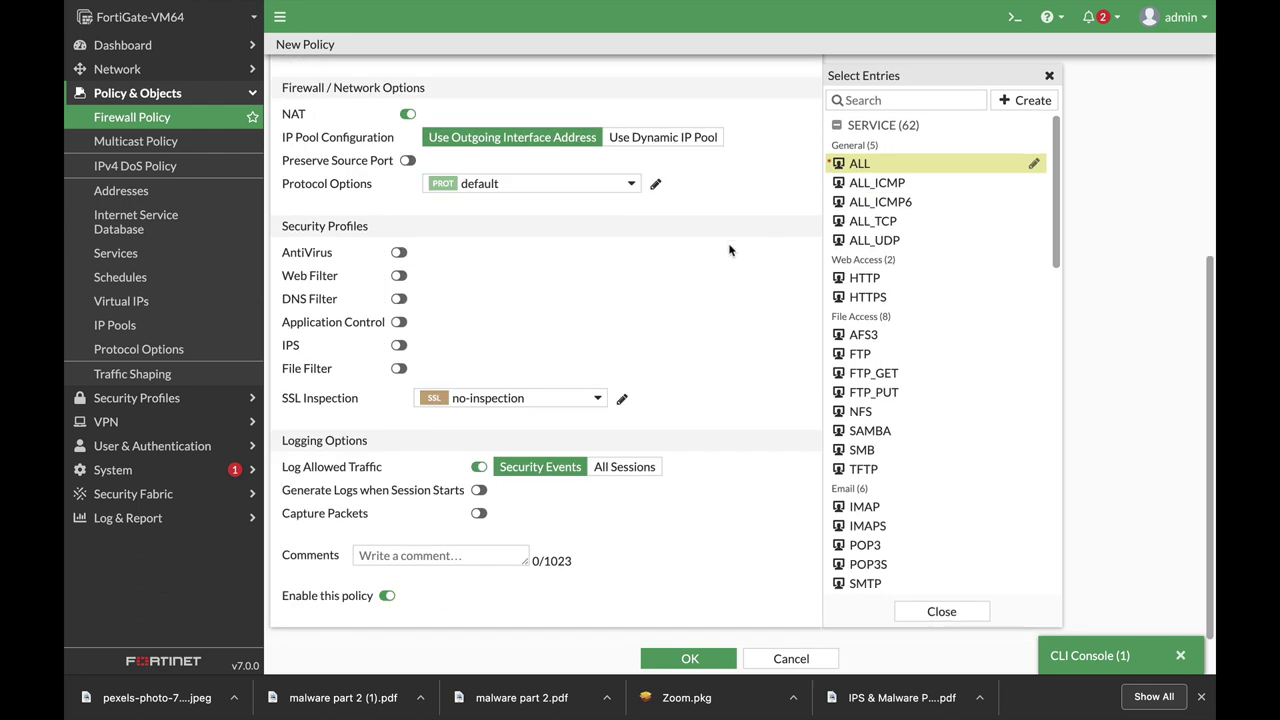
pyautogui.click(689, 660)
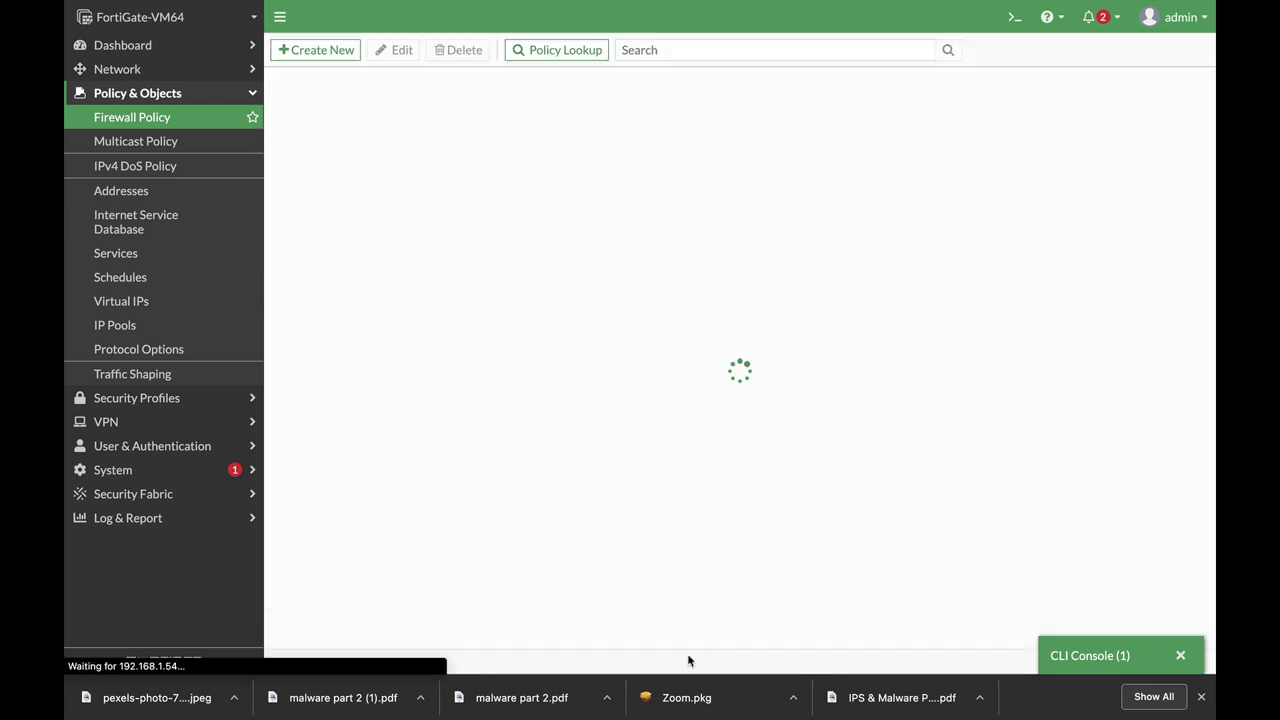
# - In the CLI console, enter config firewall policy and edit policy 1
pyautogui.click(1013, 18)
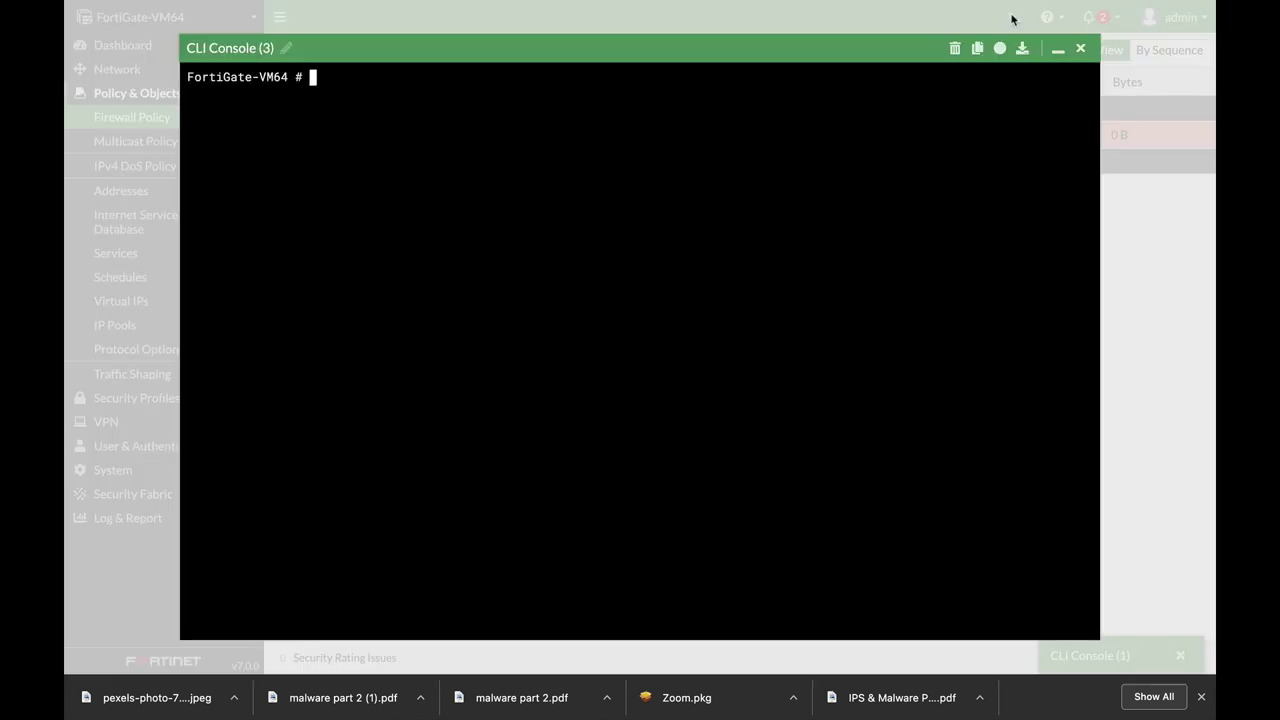
pyautogui.write('con')
pyautogui.write('fig file-filter')
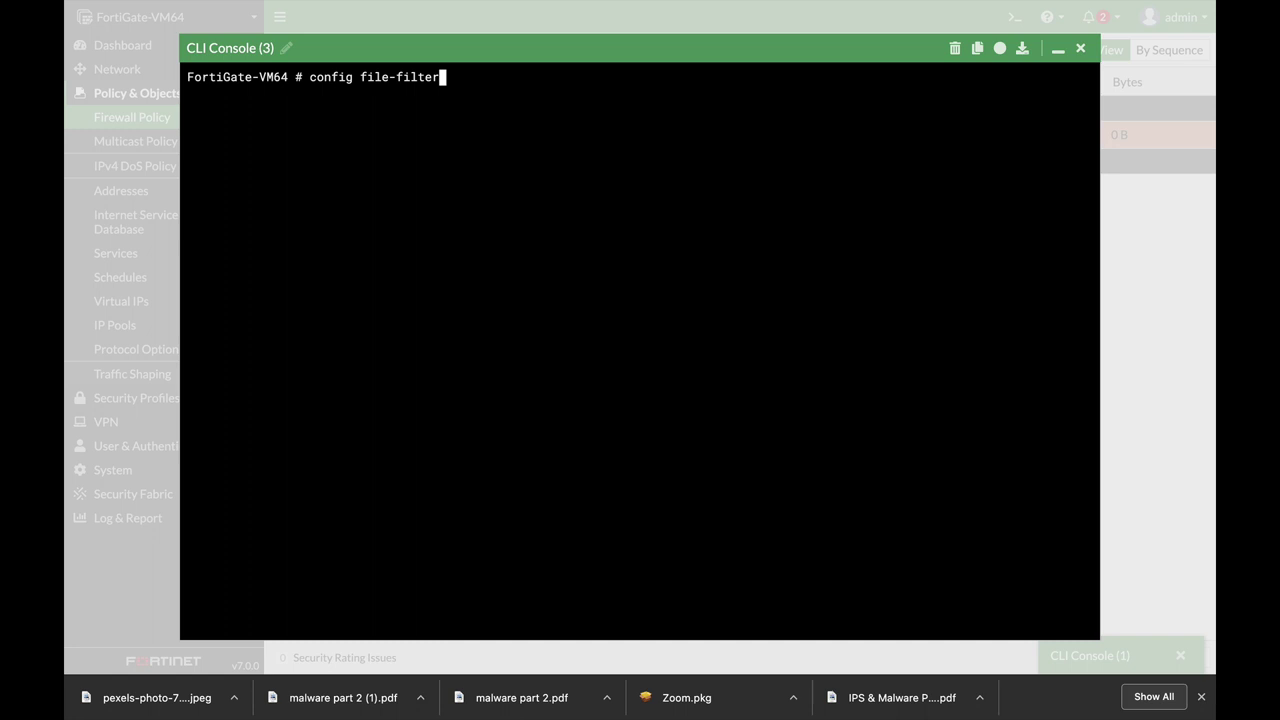
pyautogui.press('Tab')
pyautogui.write('policy')
pyautogui.write(' edi')
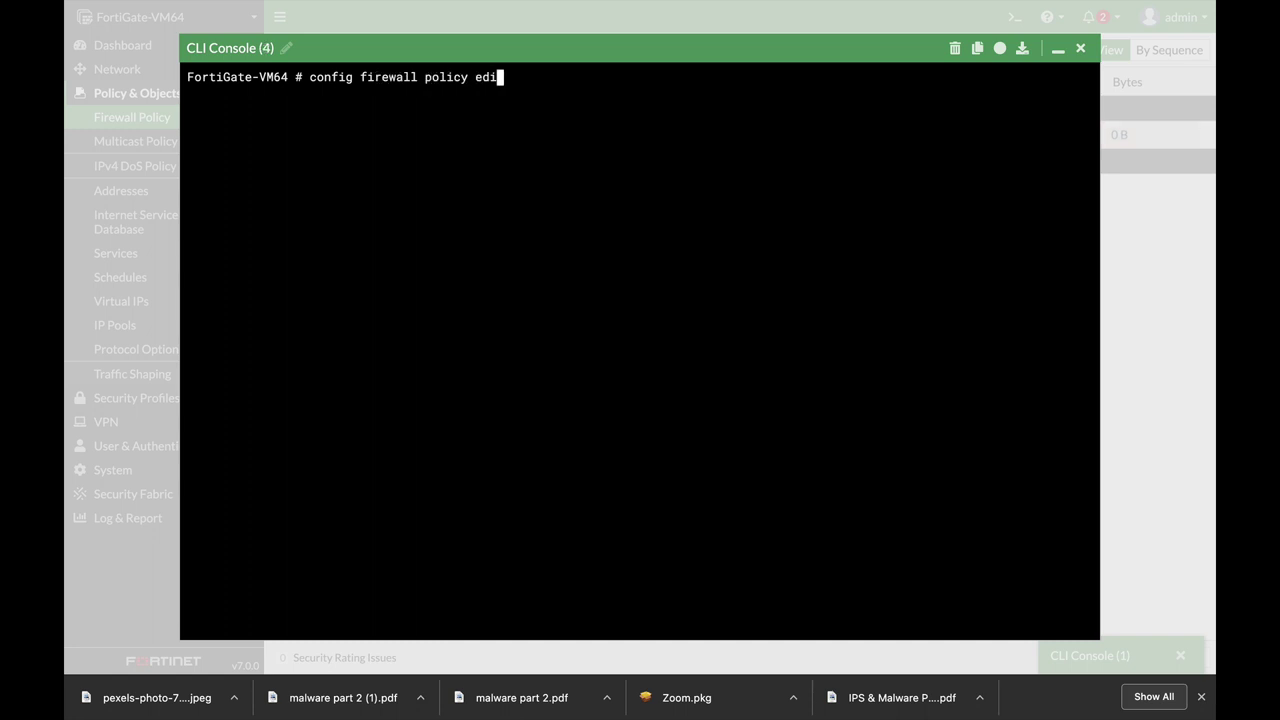
pyautogui.write('t')
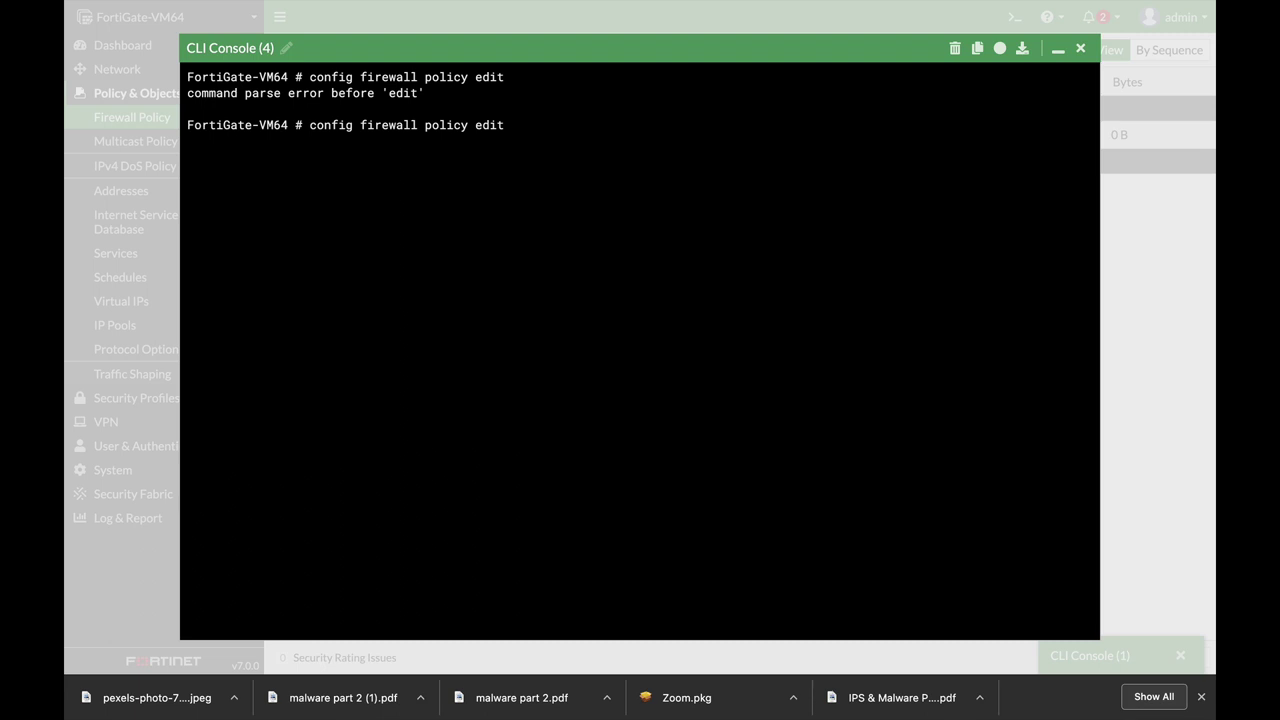
pyautogui.press('BackSpace')
pyautogui.press('BackSpace')
pyautogui.press('BackSpace')
pyautogui.press('BackSpace')
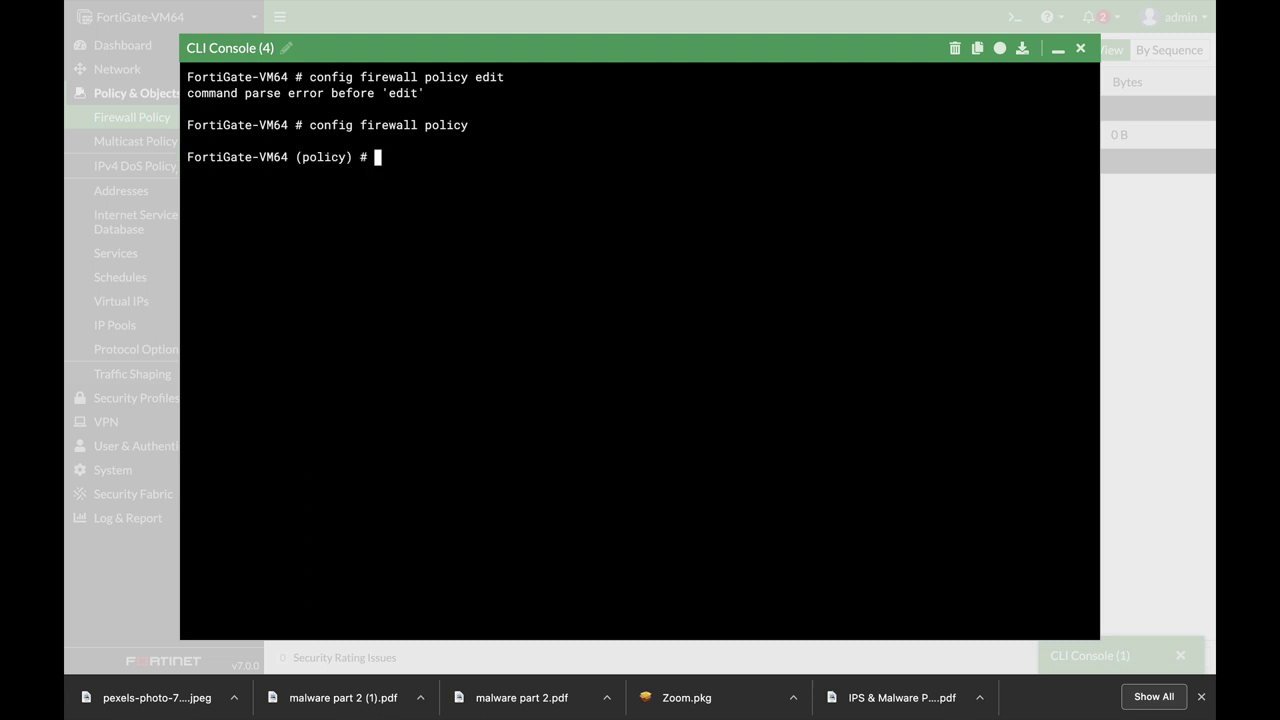
pyautogui.write('edit ')
pyautogui.write('1')
pyautogui.press('Return')
# - Enable passive-wan-health-measurement on policy 1 and save with next and end
pyautogui.write('set ')
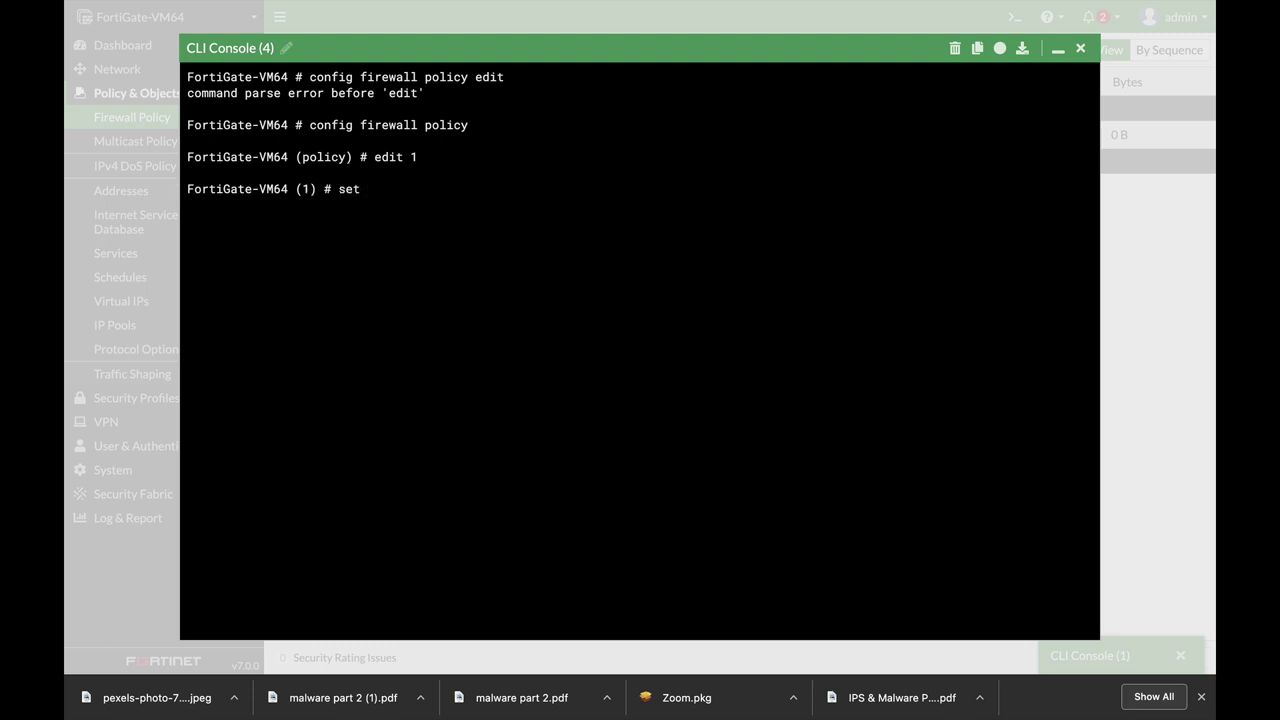
pyautogui.write('pa')
pyautogui.press('Tab')
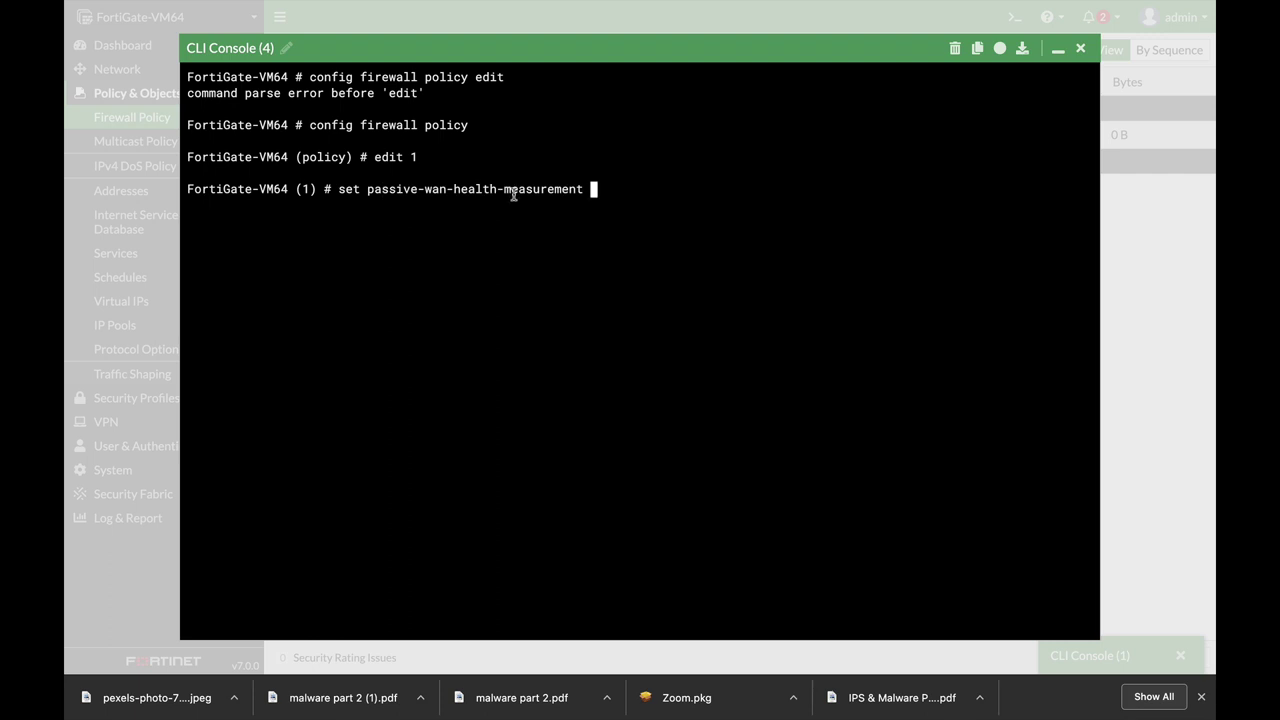
pyautogui.write('enable')
pyautogui.press('Return')
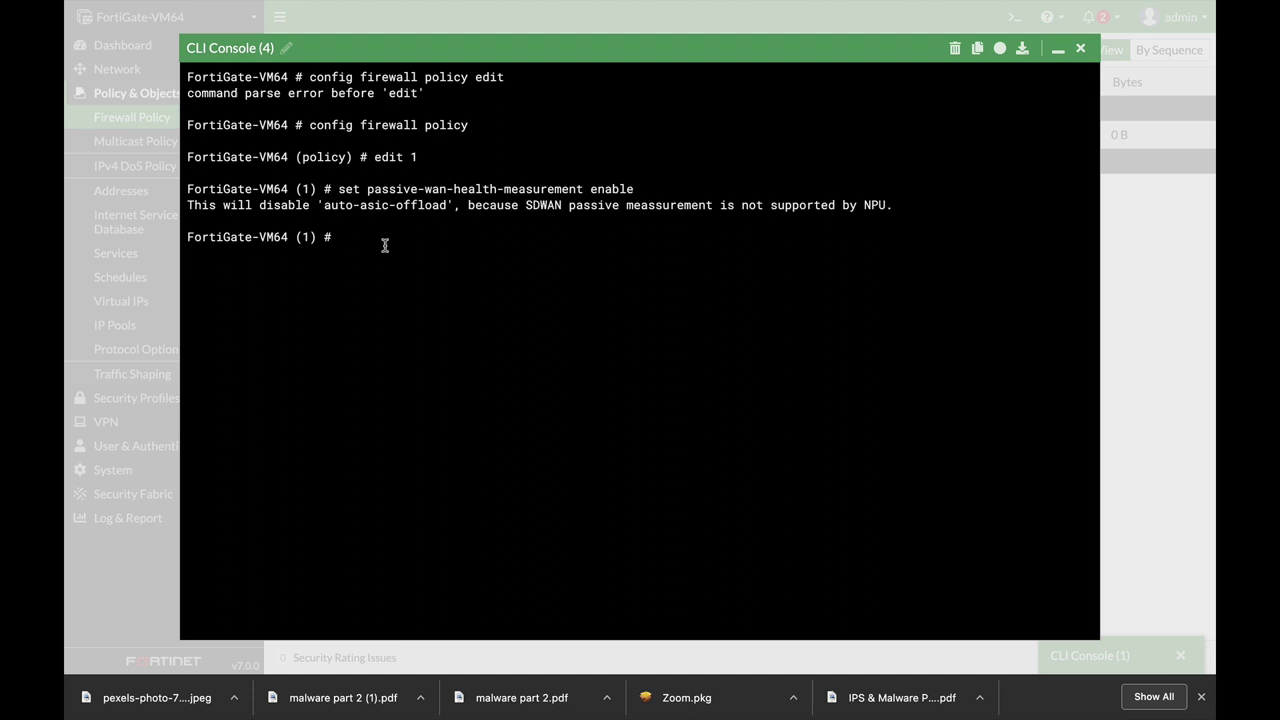
pyautogui.write('next')
pyautogui.press('Return')
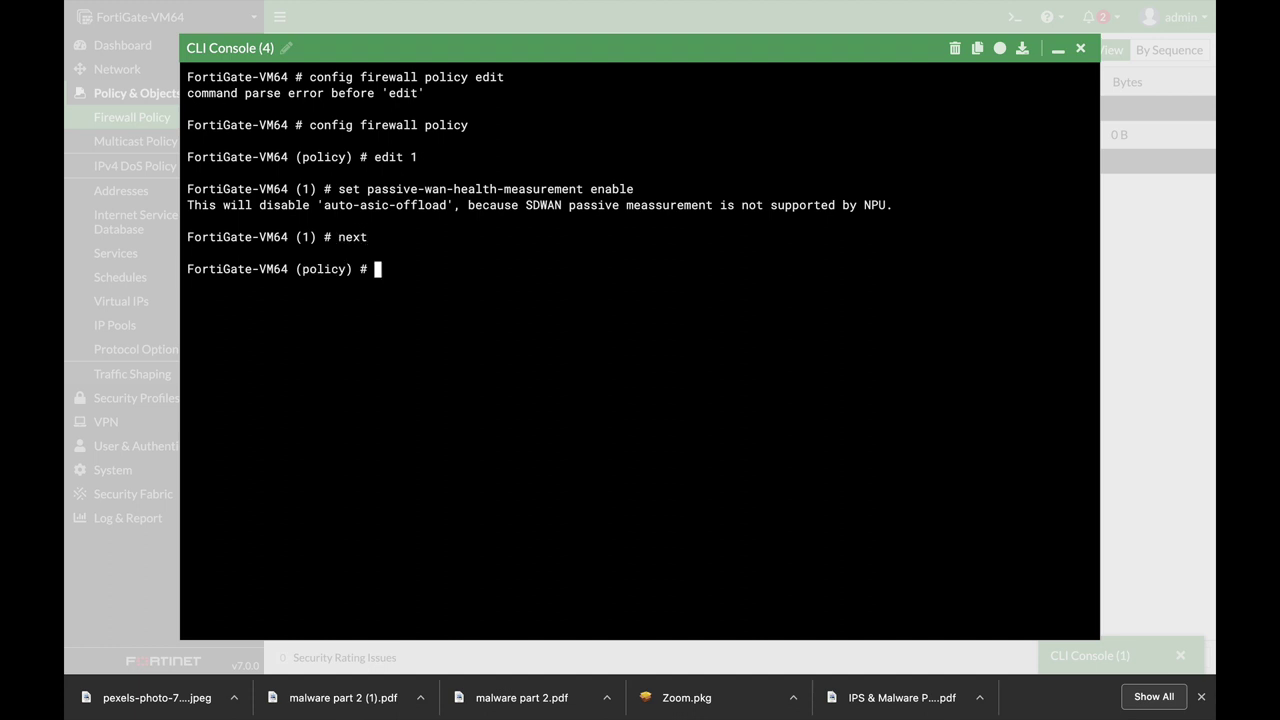
pyautogui.write('end')
pyautogui.press('Return')
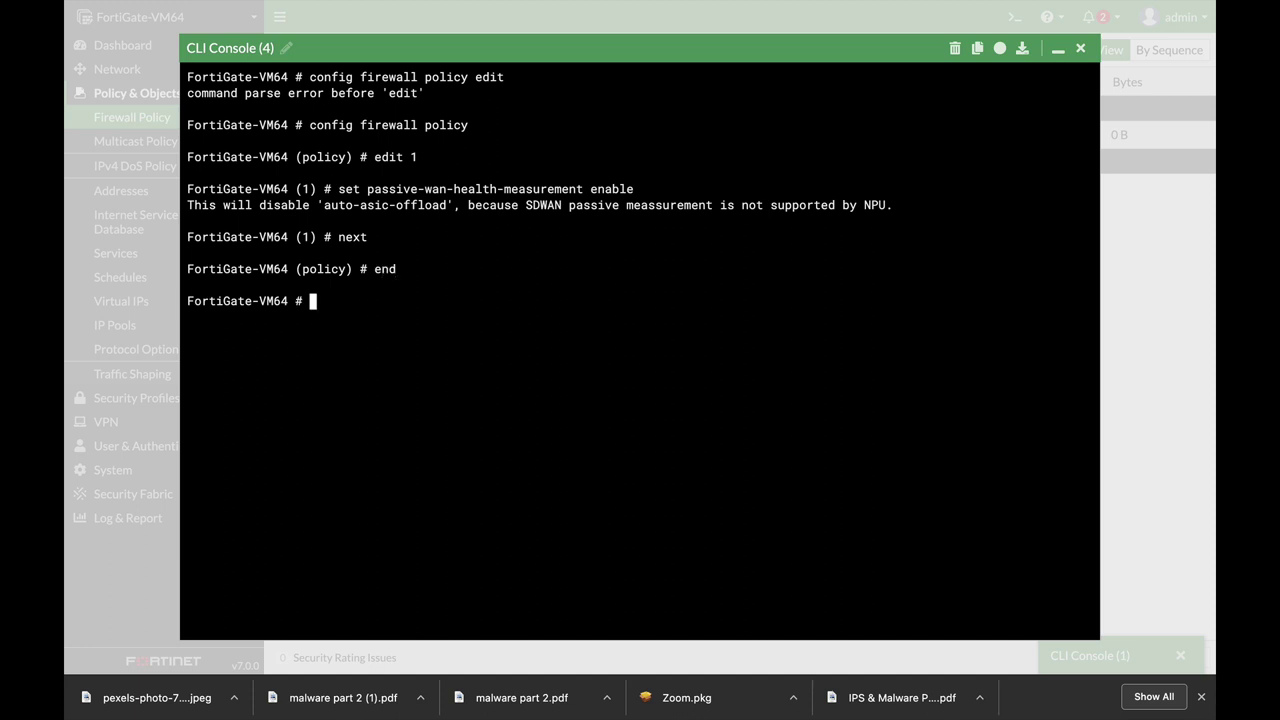